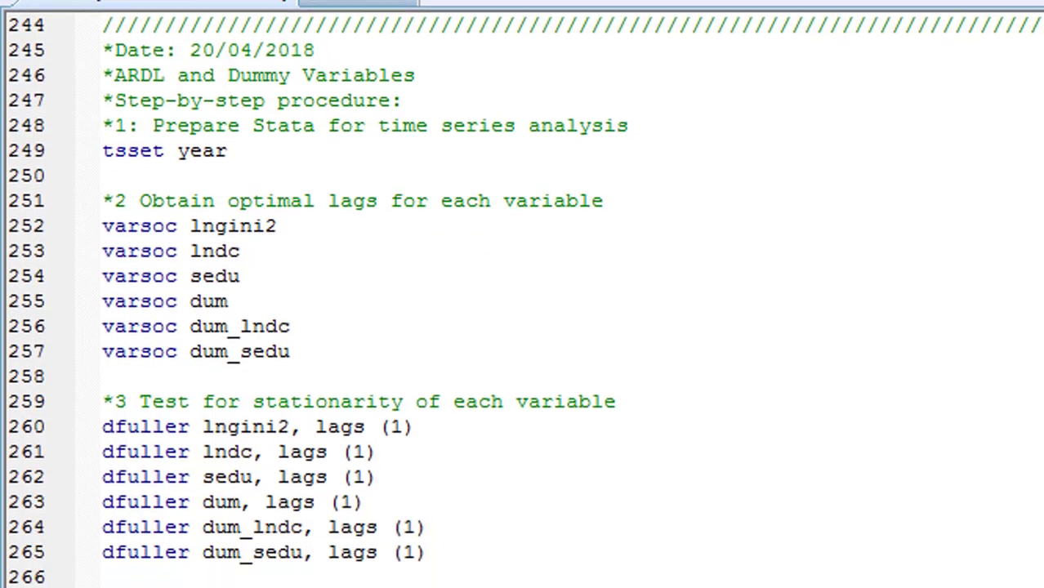
Review the do-file's ARDL and dummy variables procedure, from preparing the time series to the diagnostics commands
scroll(523, 282, down, 5)
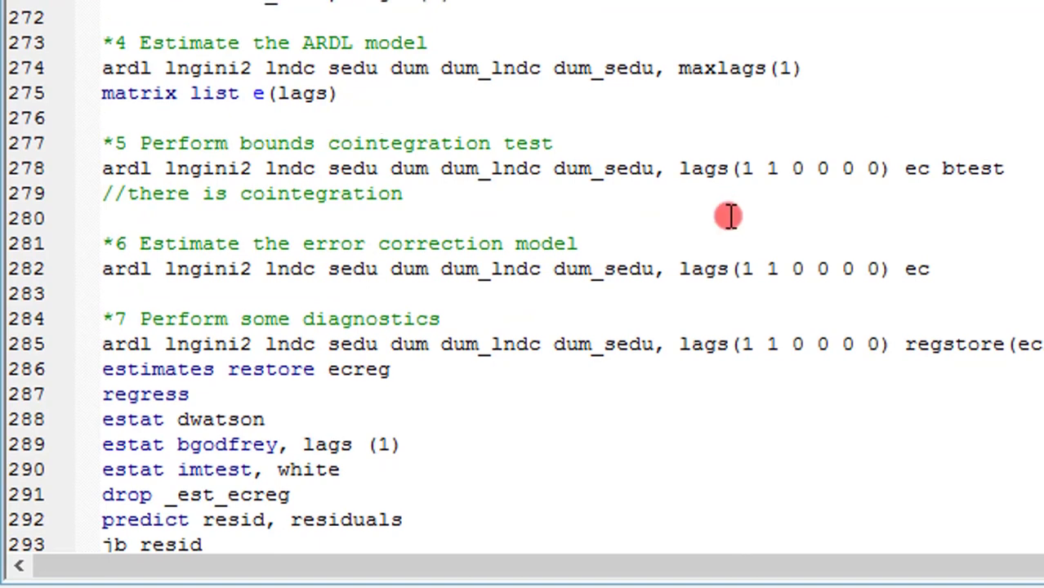
scroll(523, 343, up, 1)
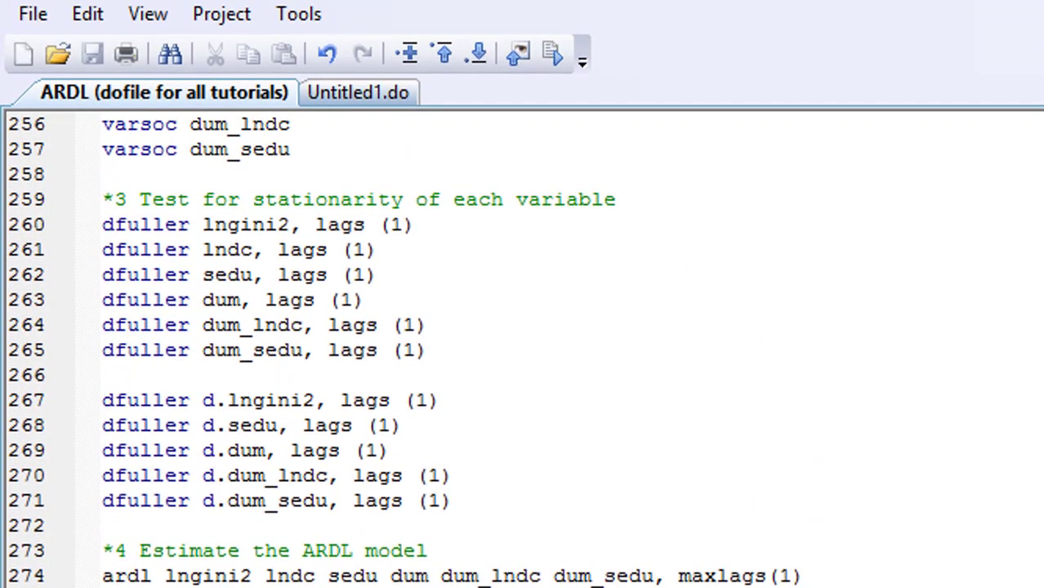
scroll(523, 352, up, 1)
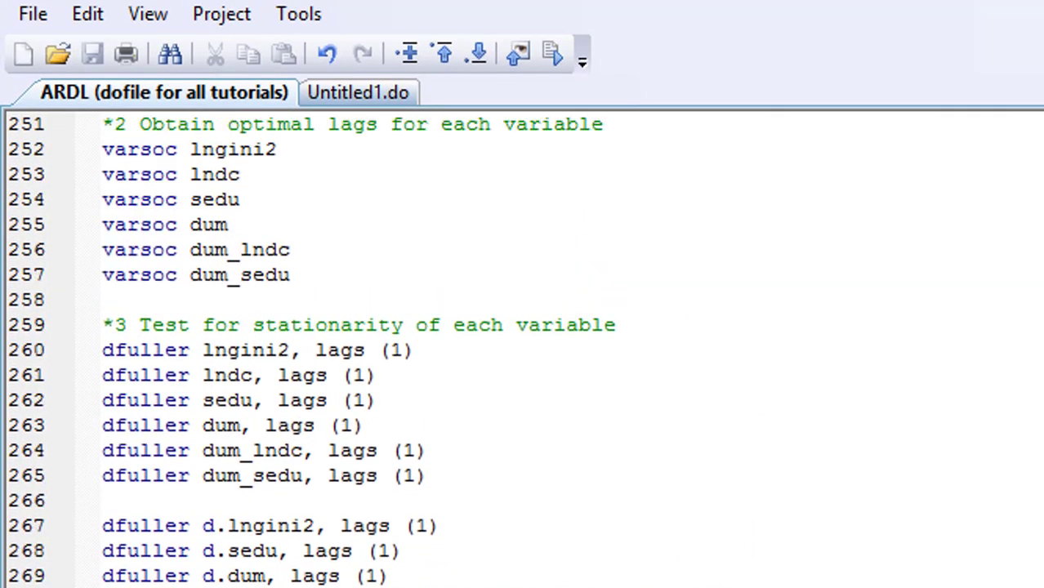
scroll(522, 352, up, 2)
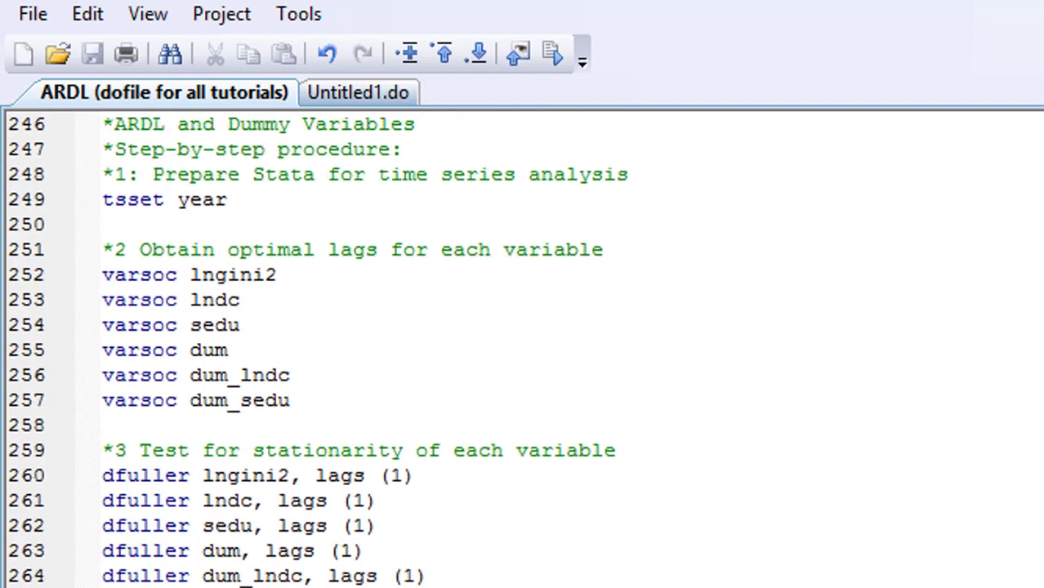
scroll(522, 352, up, 1)
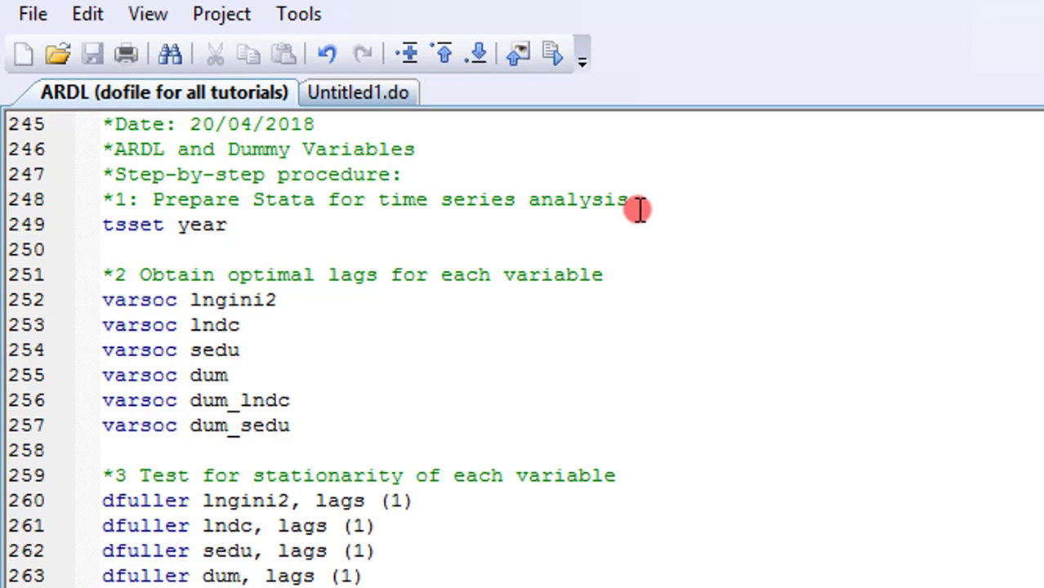
click(616, 279)
click(614, 476)
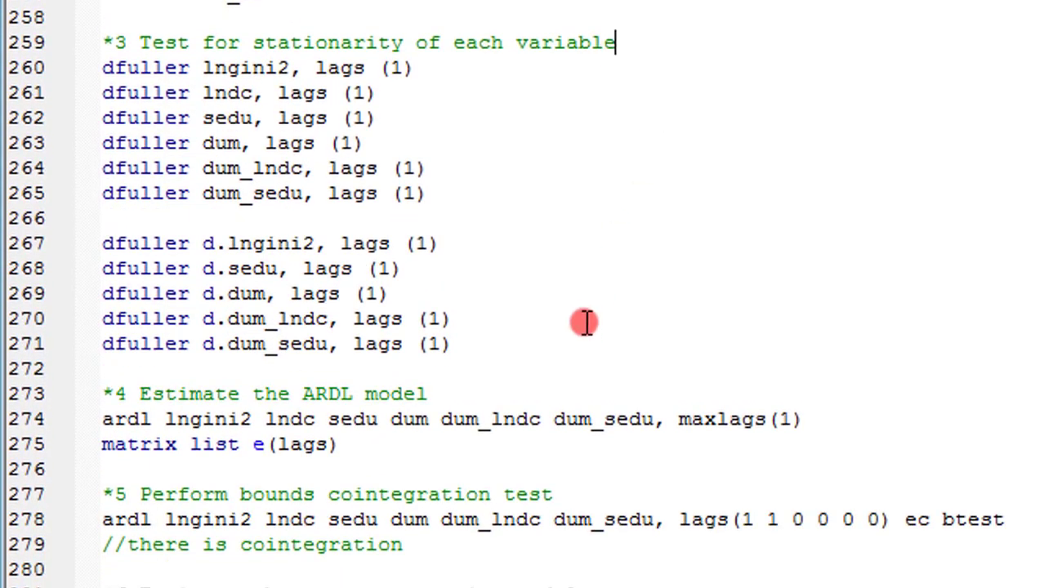
click(470, 407)
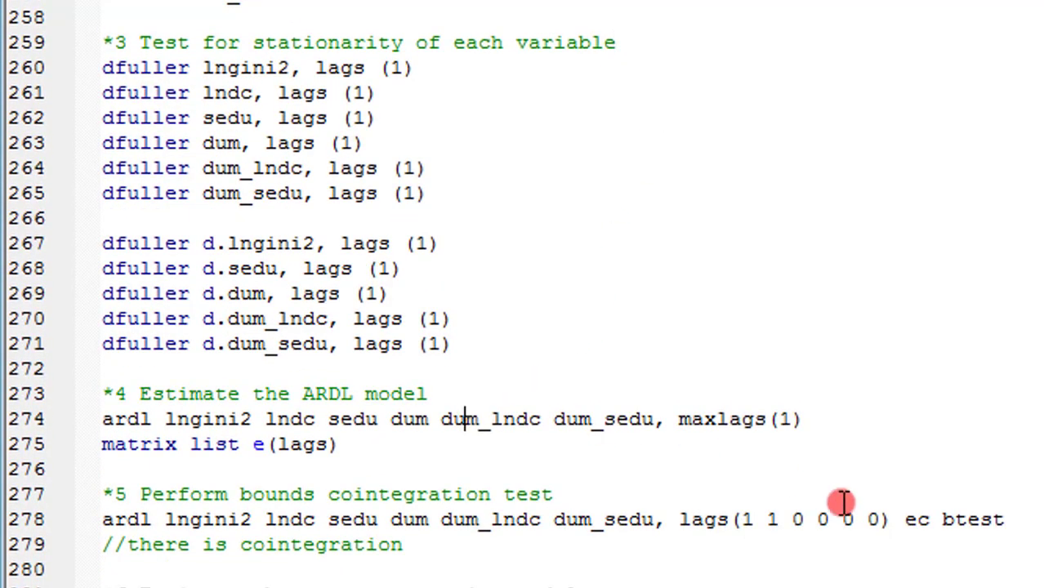
click(1013, 521)
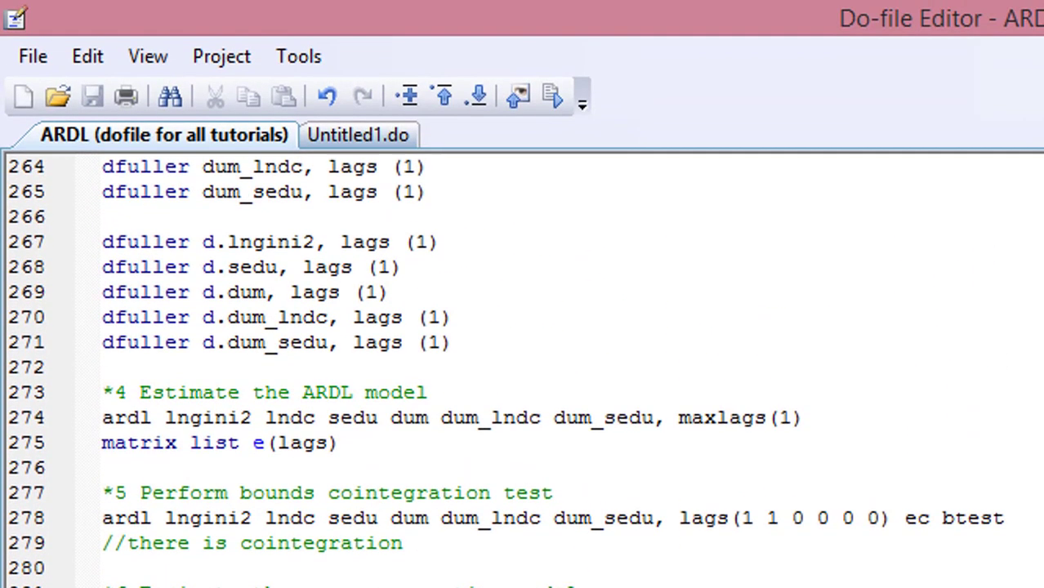
scroll(512, 373, up, 6)
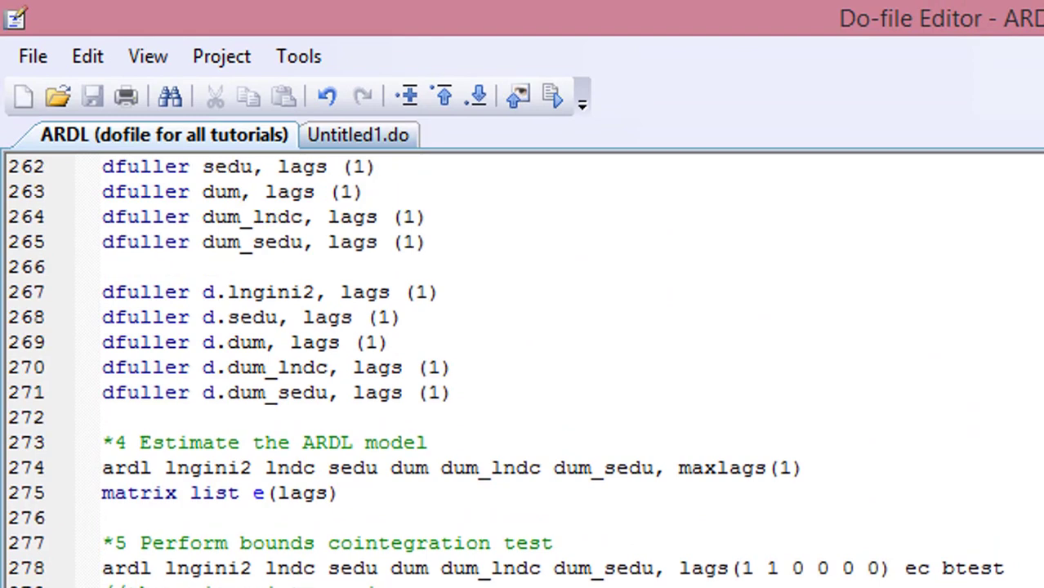
scroll(522, 370, up, 1)
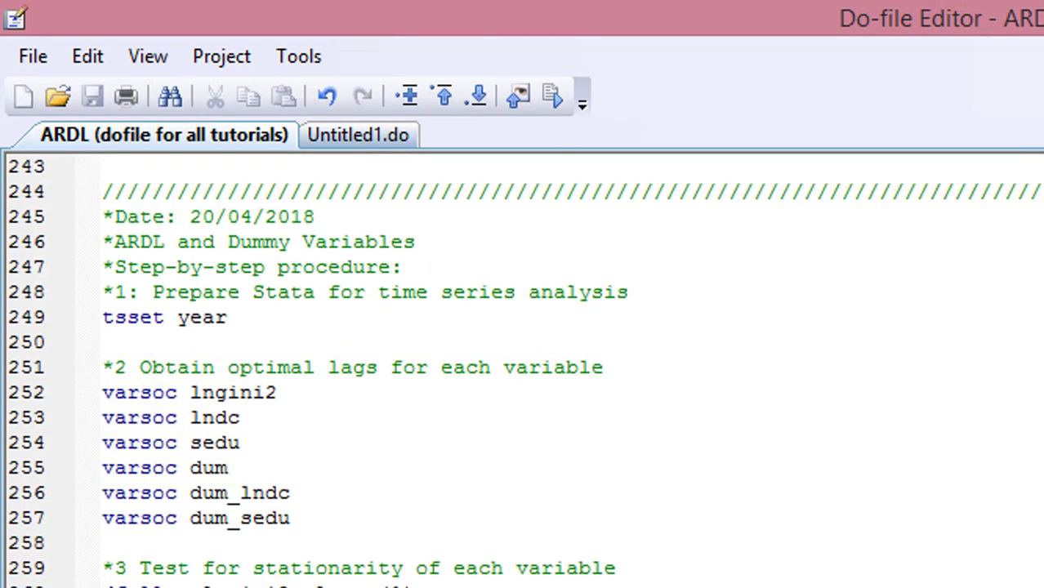
scroll(523, 369, down, 1)
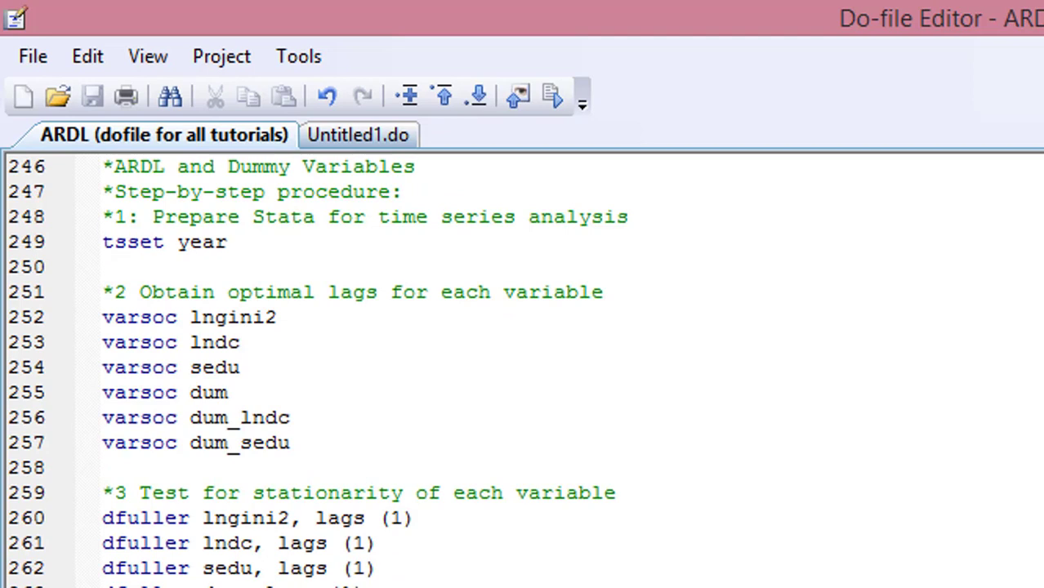
Switch to the data editor and inspect the yearly observations, checking the dum entries for 2009 and 2015
key(alt+Tab)
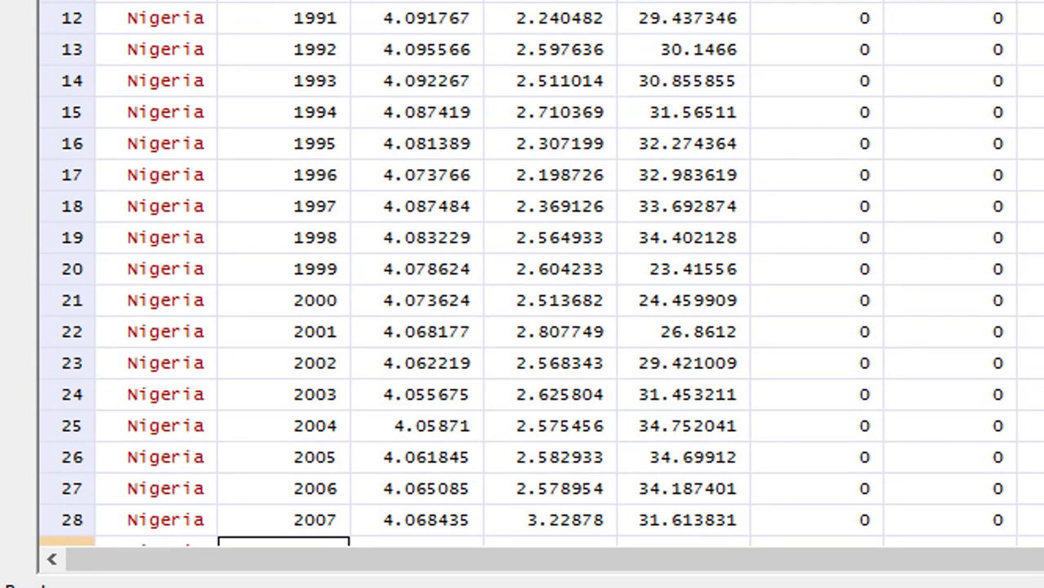
scroll(539, 278, down, 6)
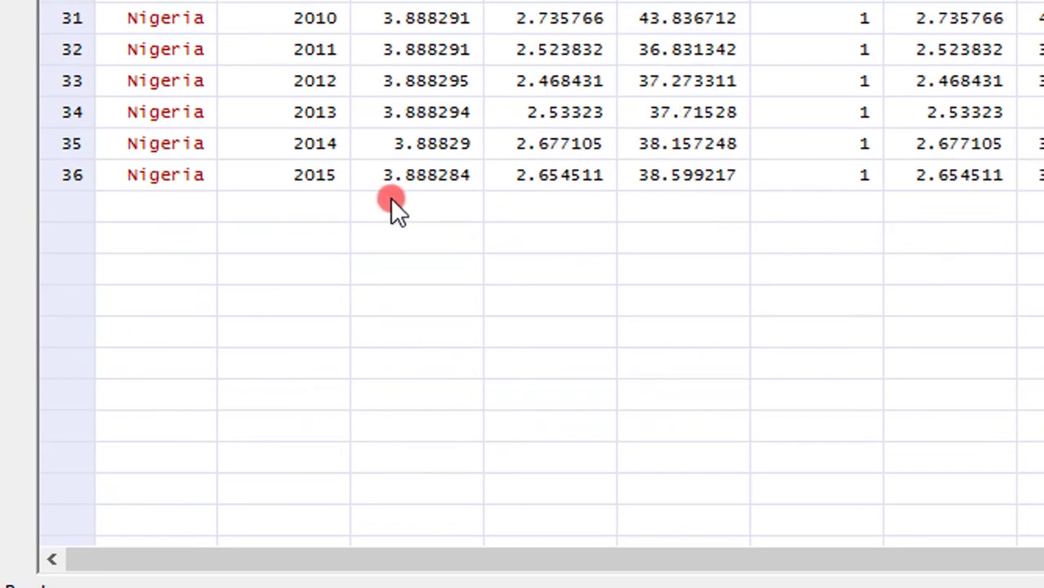
scroll(924, 216, up, 10)
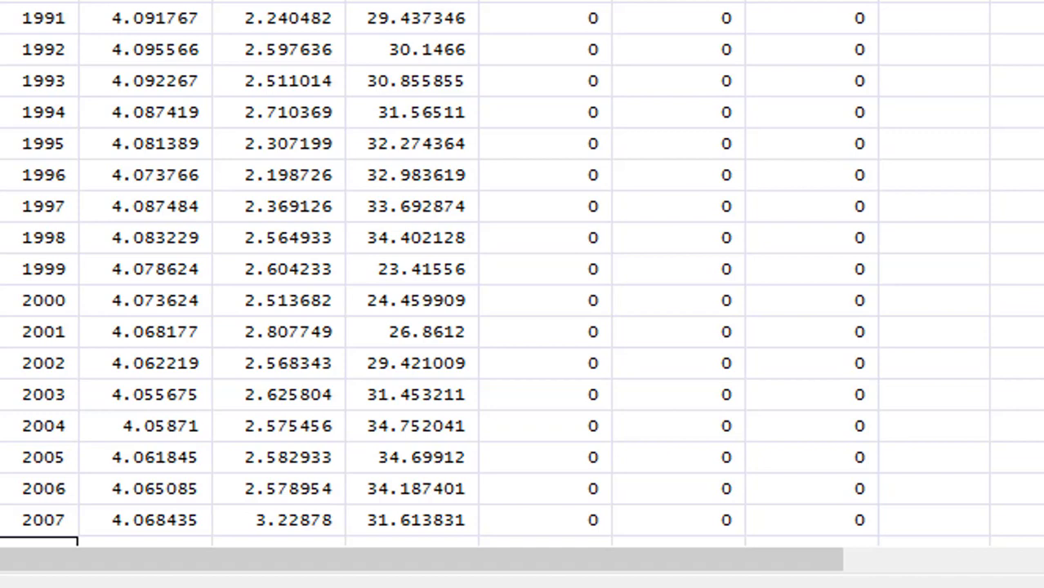
scroll(522, 278, down, 5)
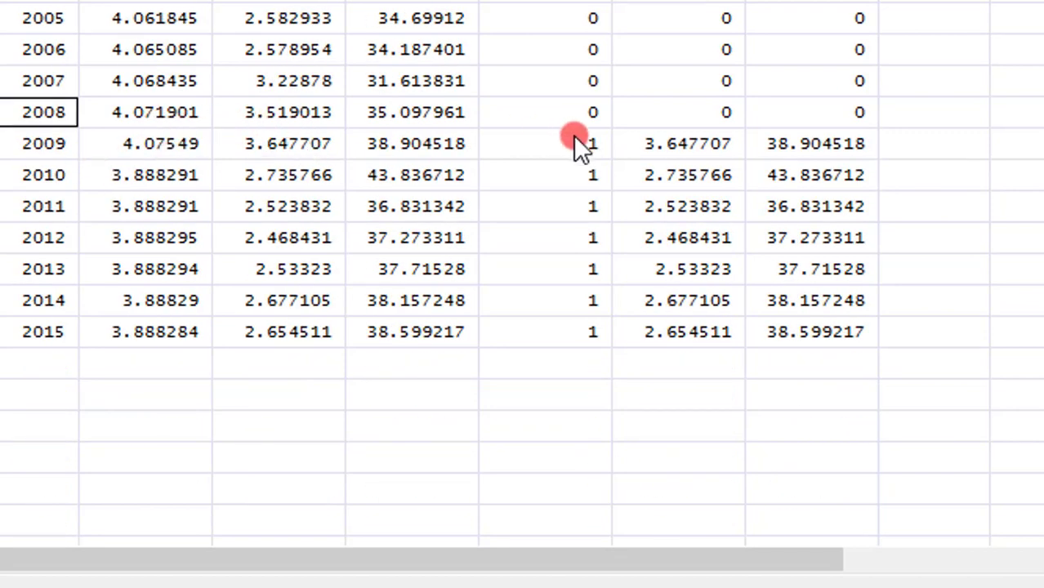
click(592, 144)
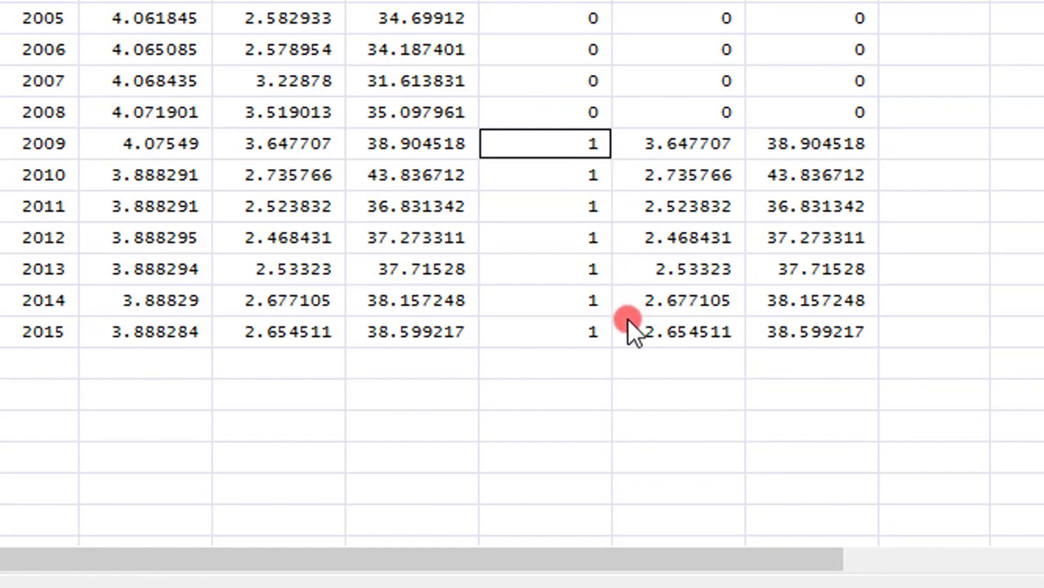
click(592, 331)
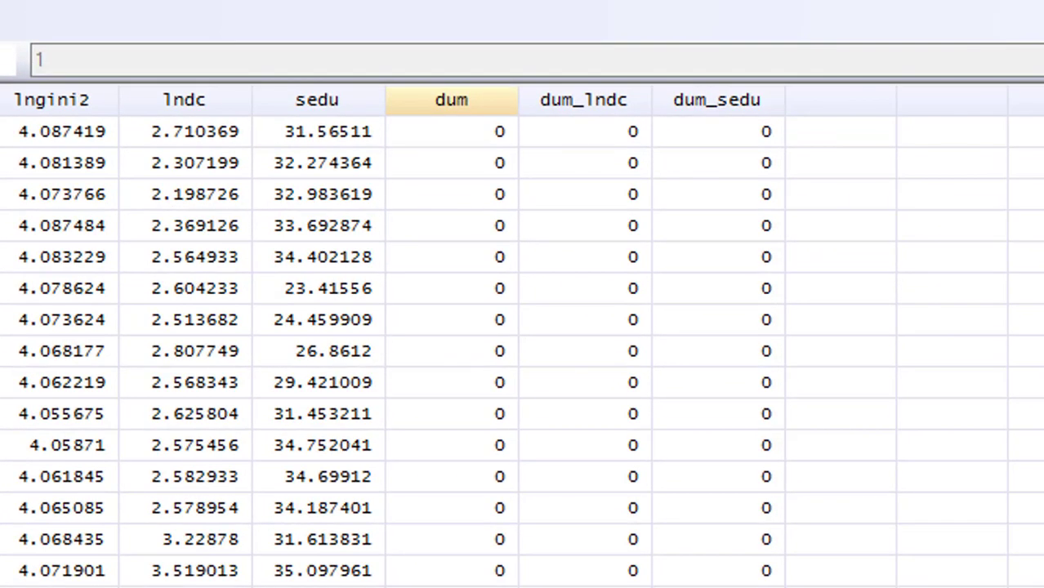
Examine the dum, dum_lndc and dum_sedu columns by selecting each one in the dataset
scroll(392, 351, up, 5)
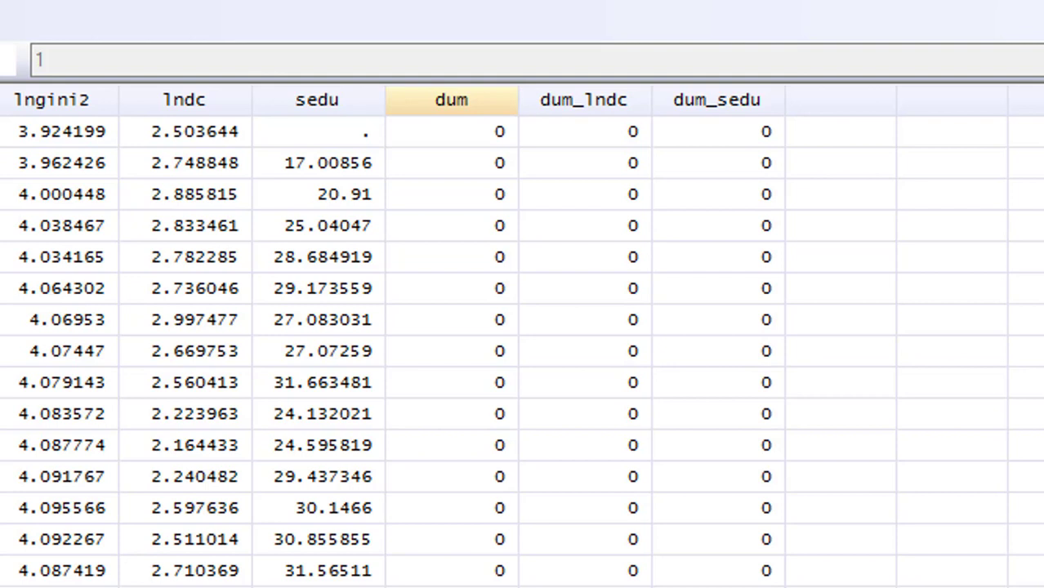
click(470, 160)
click(471, 104)
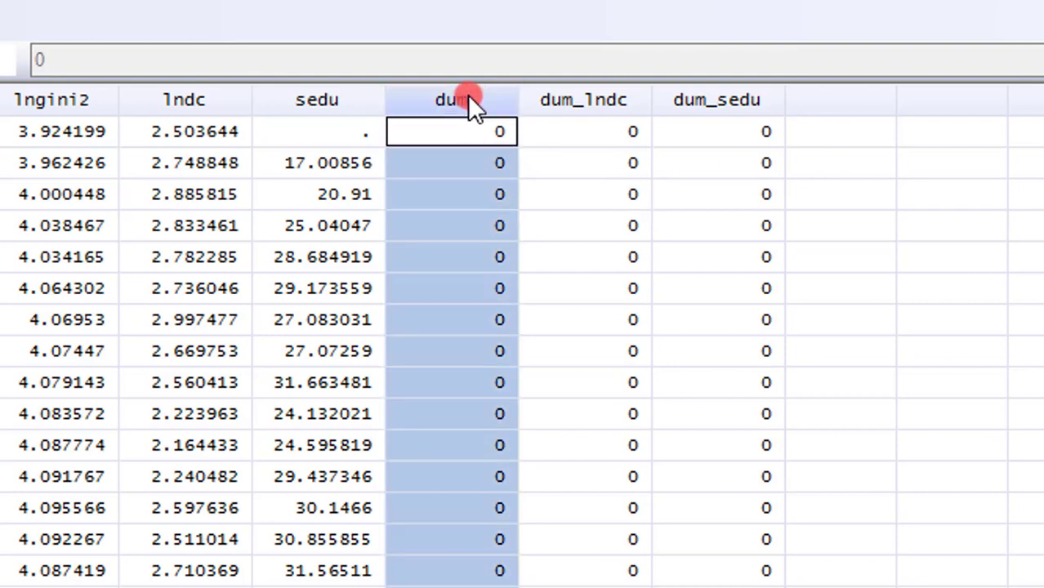
click(595, 104)
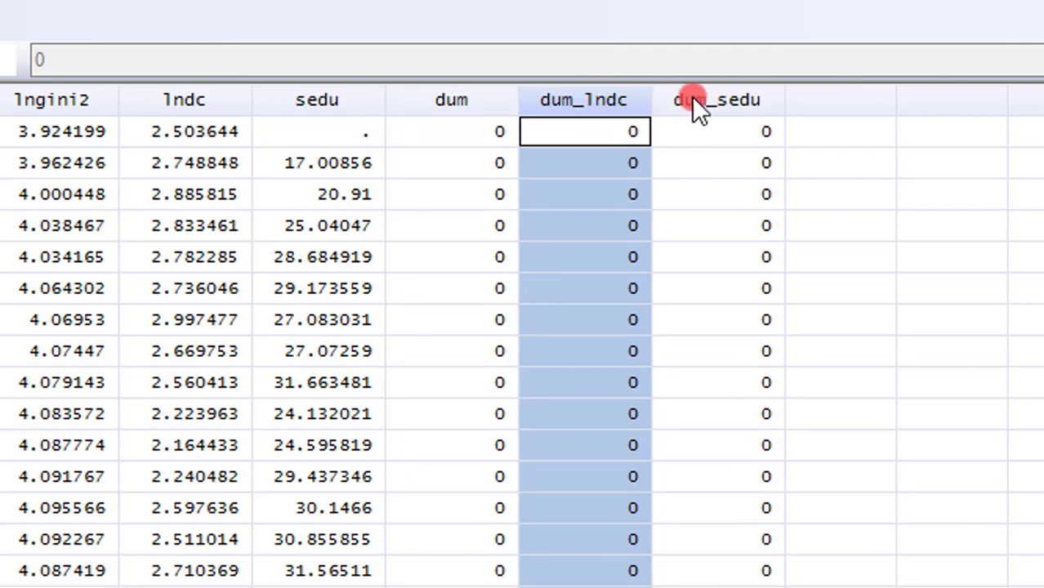
click(694, 100)
click(596, 98)
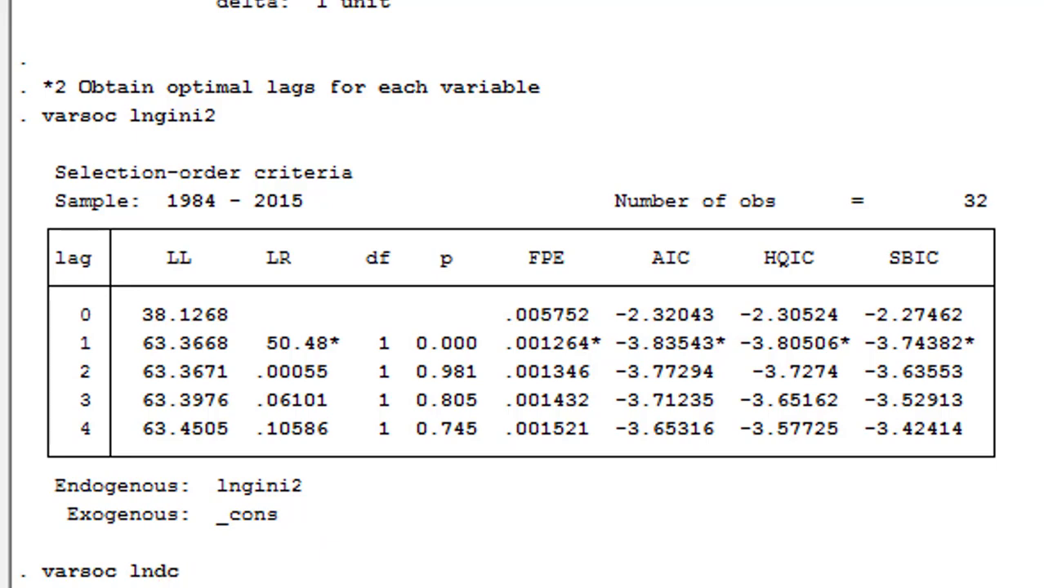
Examine the varsoc lag selection tables for lndc, sedu, dum, dum_lndc and dum_sedu in the results
scroll(518, 294, down, 8)
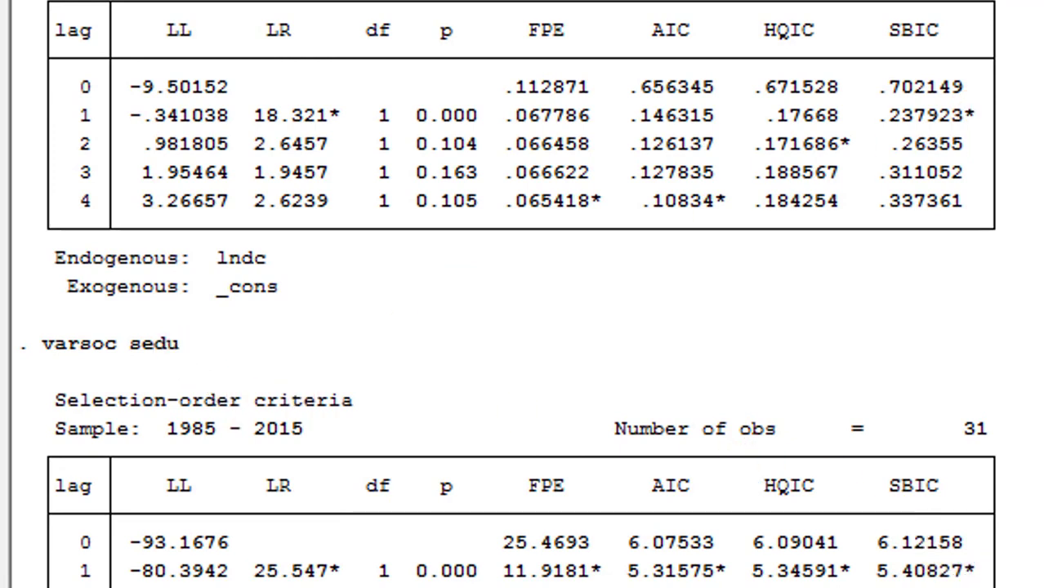
scroll(521, 294, down, 7)
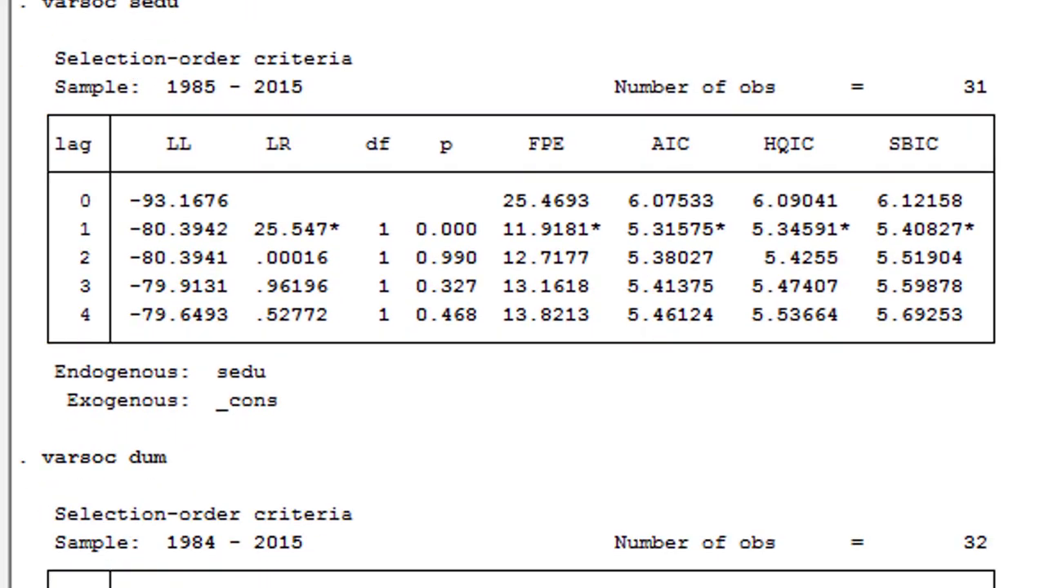
scroll(521, 294, down, 3)
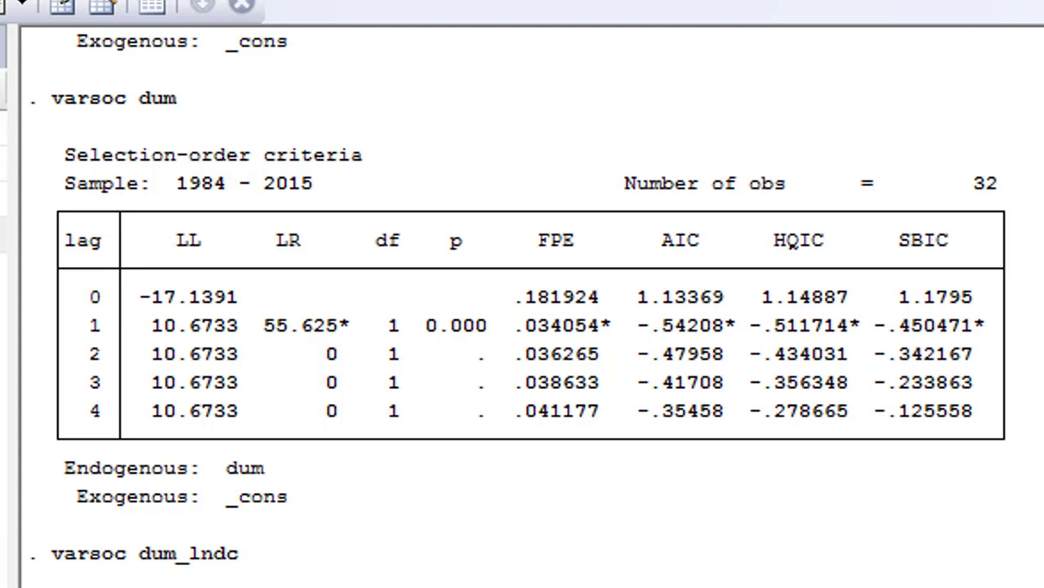
scroll(522, 310, down, 7)
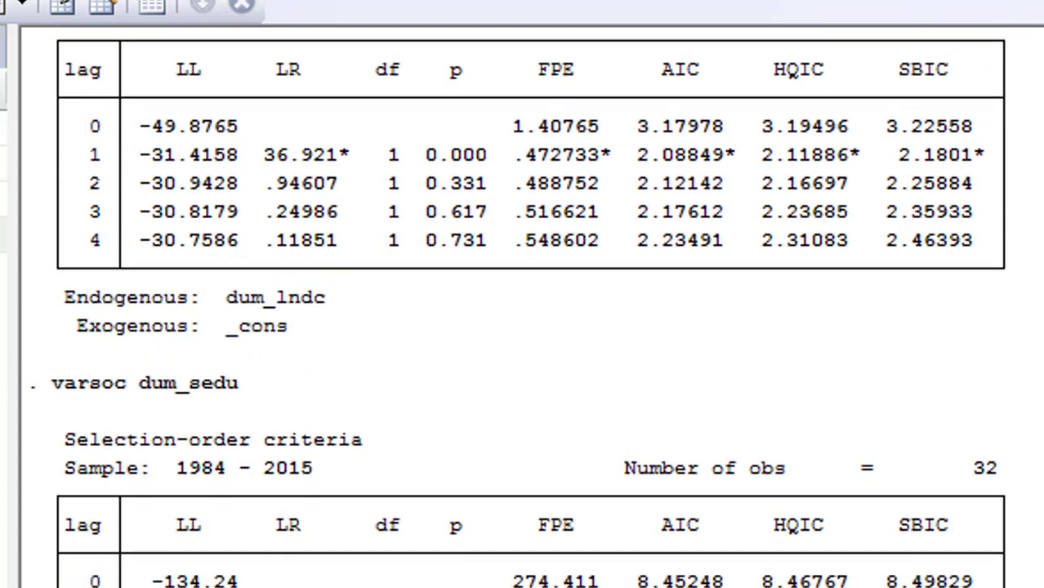
scroll(522, 311, down, 3)
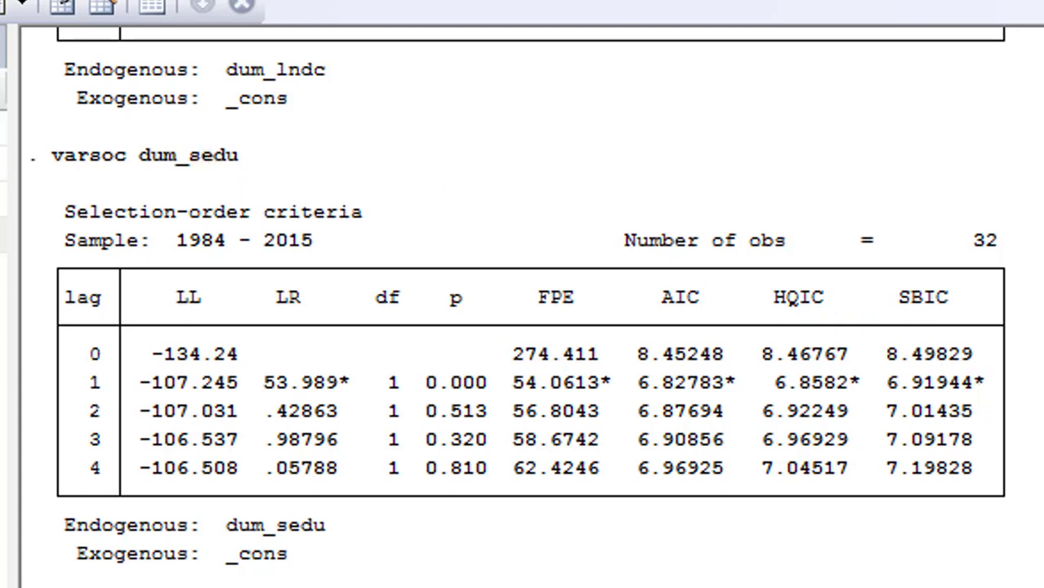
Examine the augmented Dickey-Fuller results for the variables in levels and first differences, checking test statistics and p-values
scroll(522, 311, down, 7)
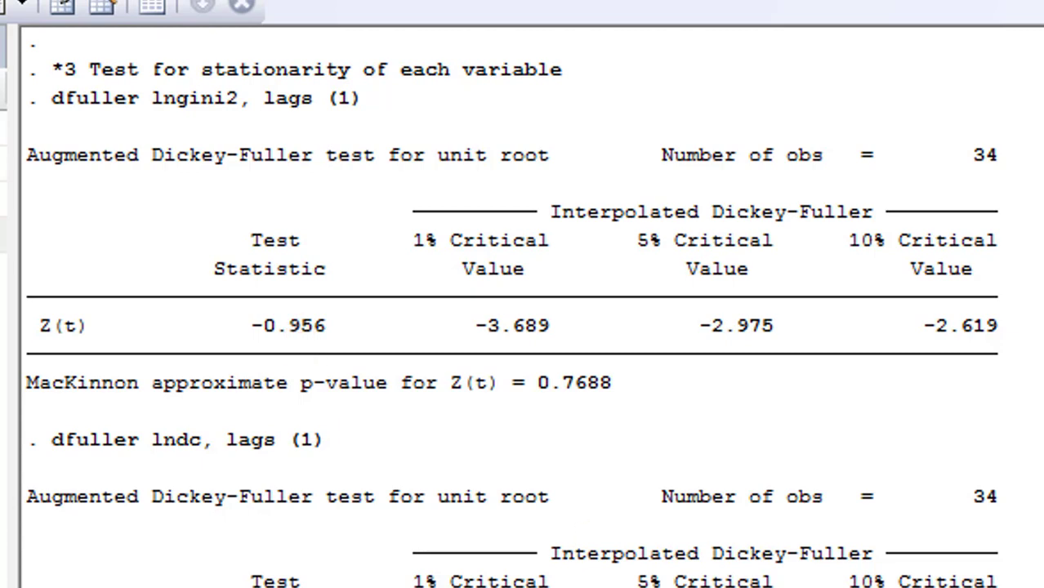
scroll(522, 307, down, 3)
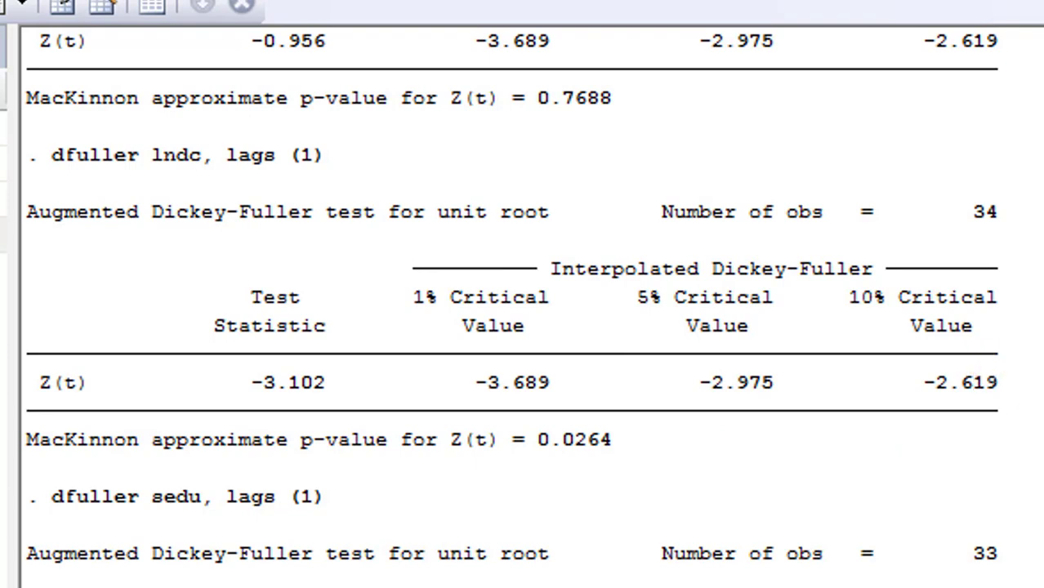
scroll(512, 310, down, 5)
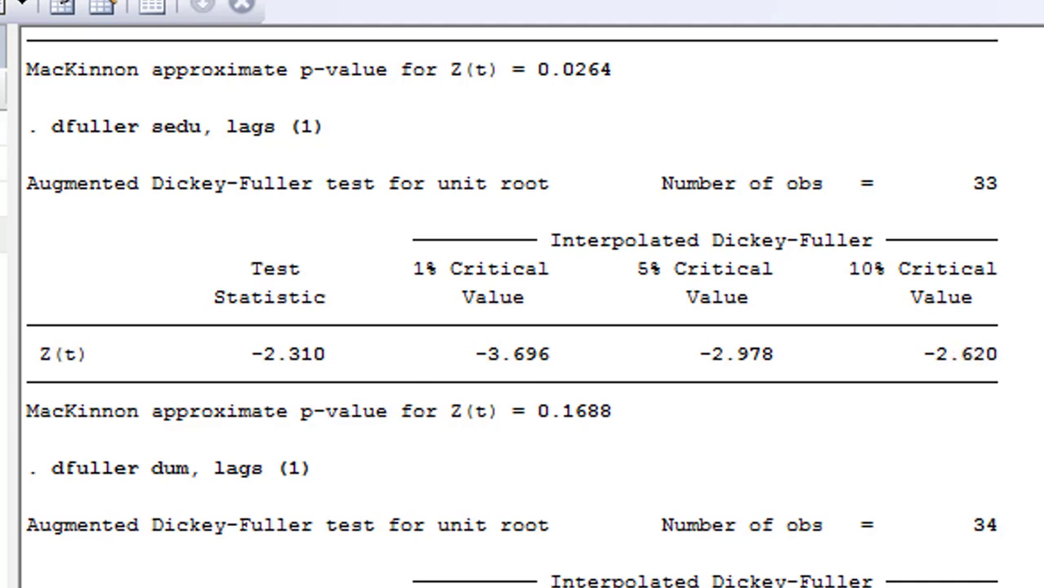
scroll(511, 310, down, 5)
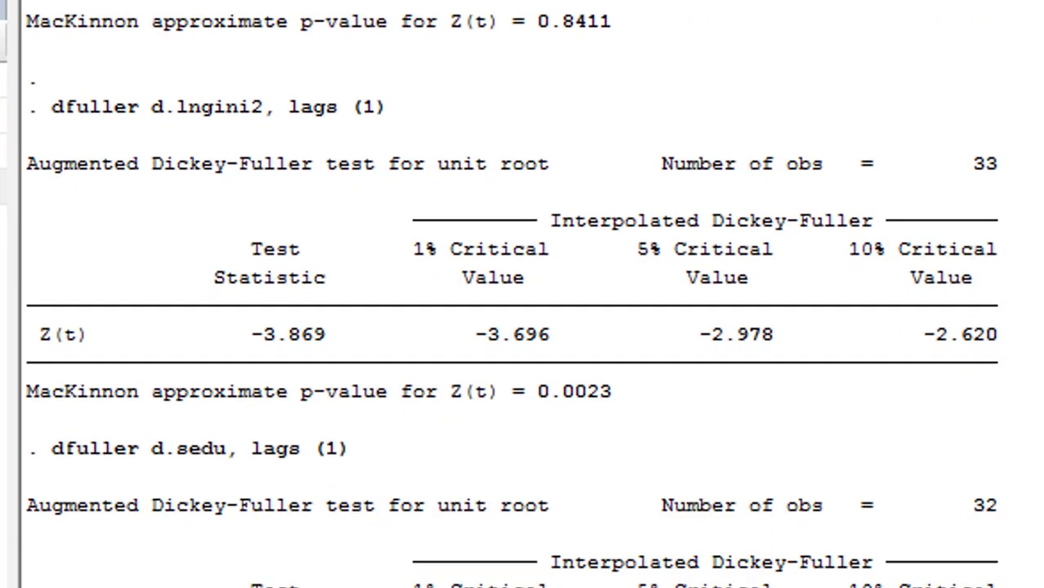
scroll(512, 301, down, 3)
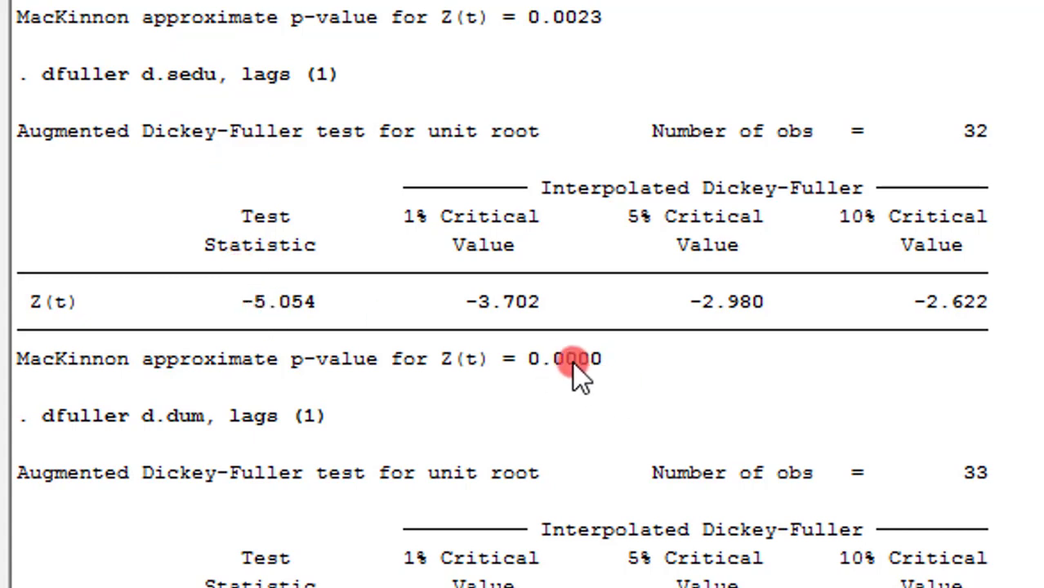
scroll(523, 294, down, 6)
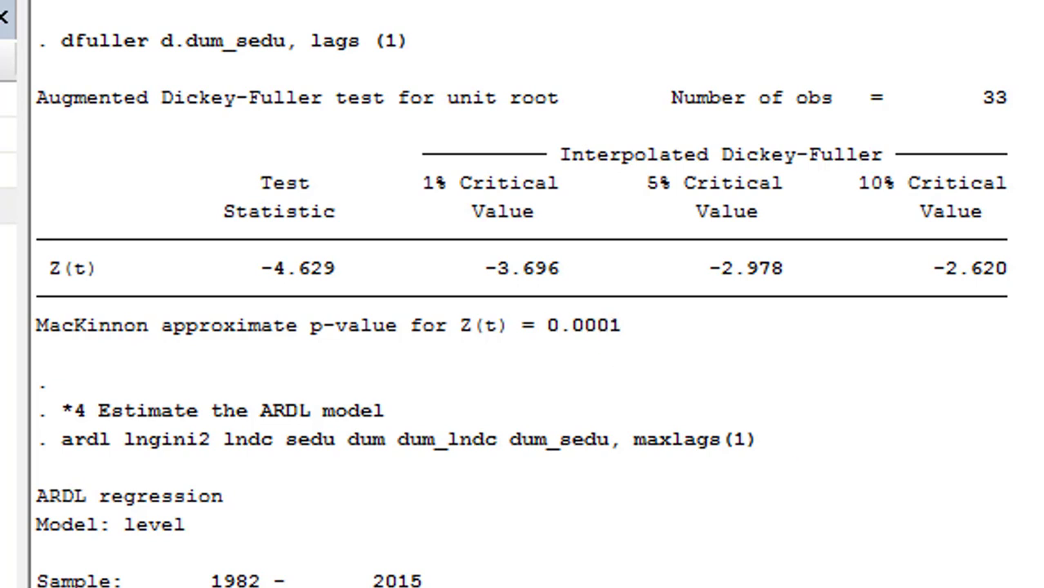
Examine the ARDL level model estimates, the e(lags) matrix and the start of the bounds cointegration test output
scroll(521, 294, down, 4)
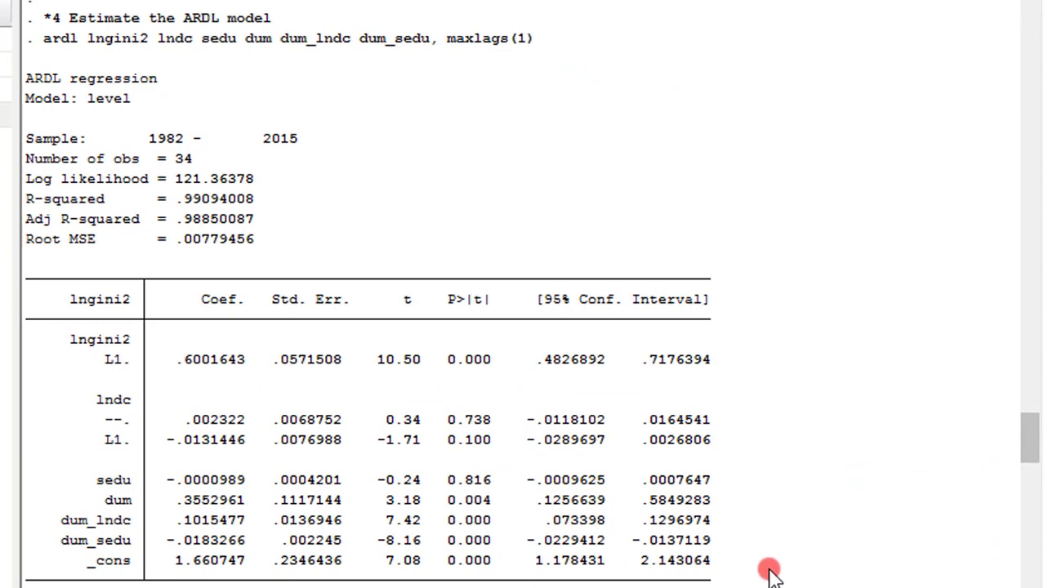
scroll(531, 290, down, 5)
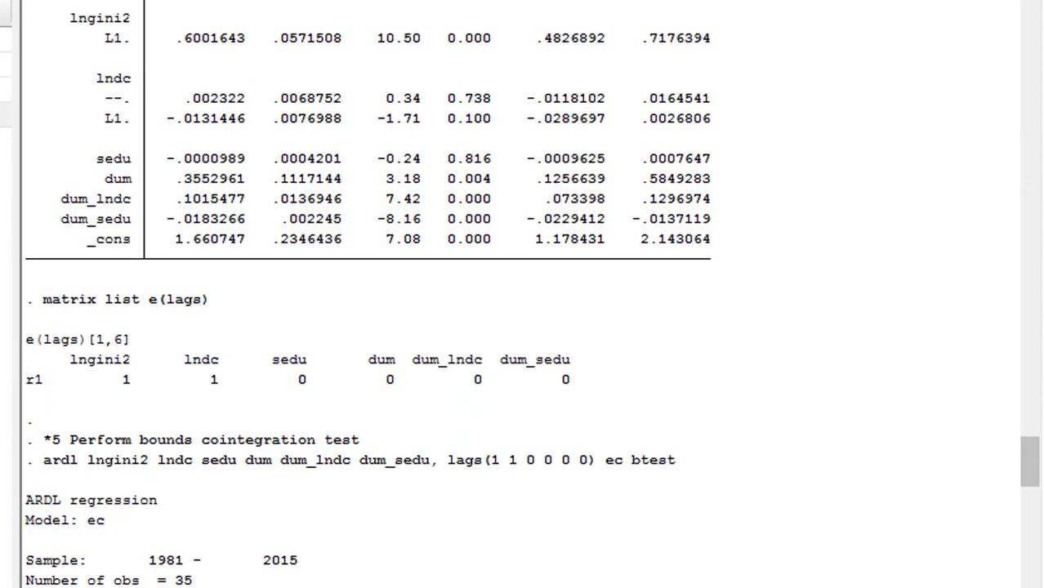
scroll(531, 294, down, 1)
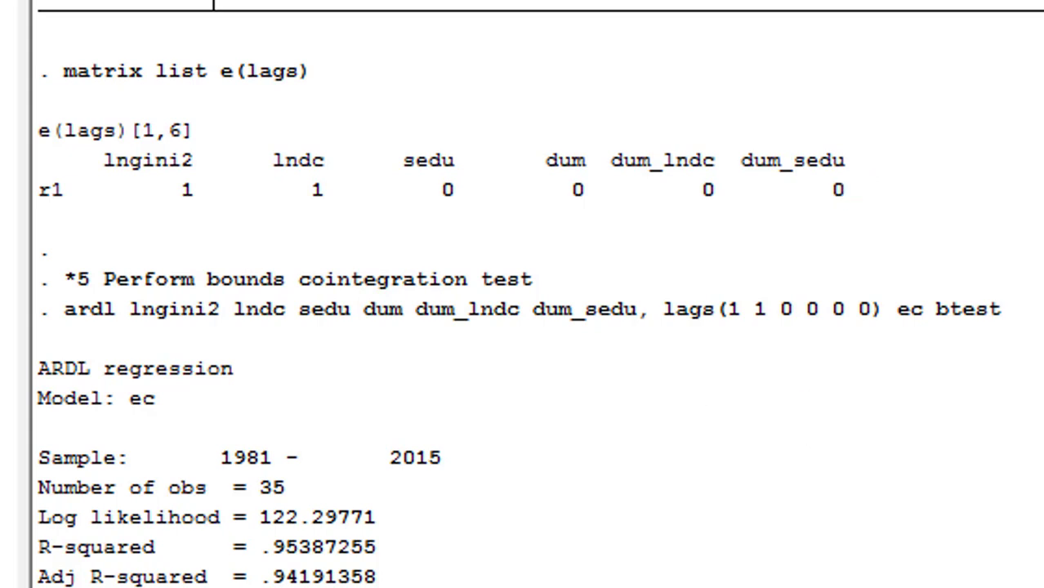
Examine the bounds cointegration test output and the error correction model's ADJ, LR and SR estimates
scroll(523, 294, down, 5)
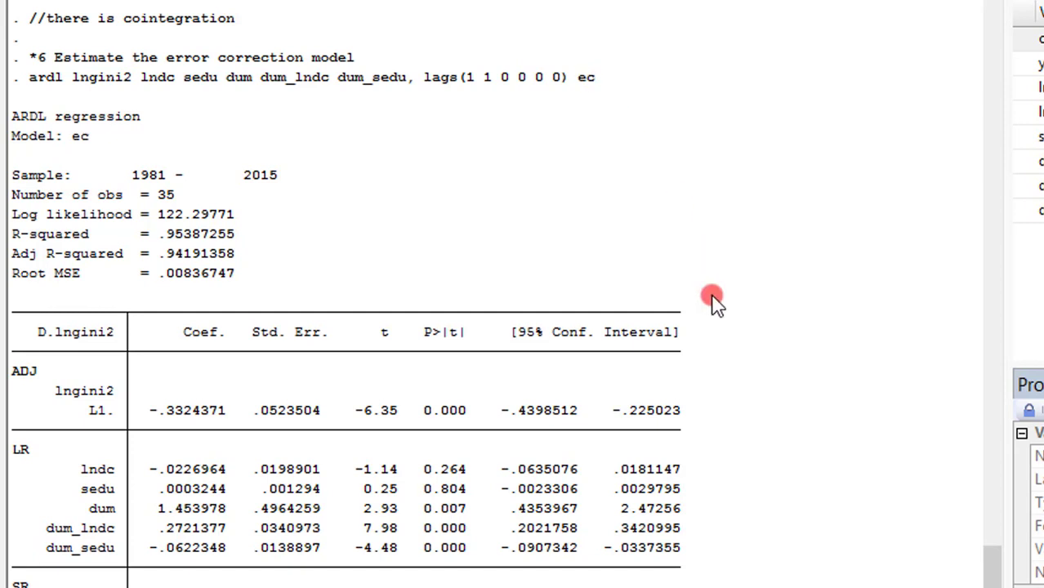
scroll(345, 294, down, 4)
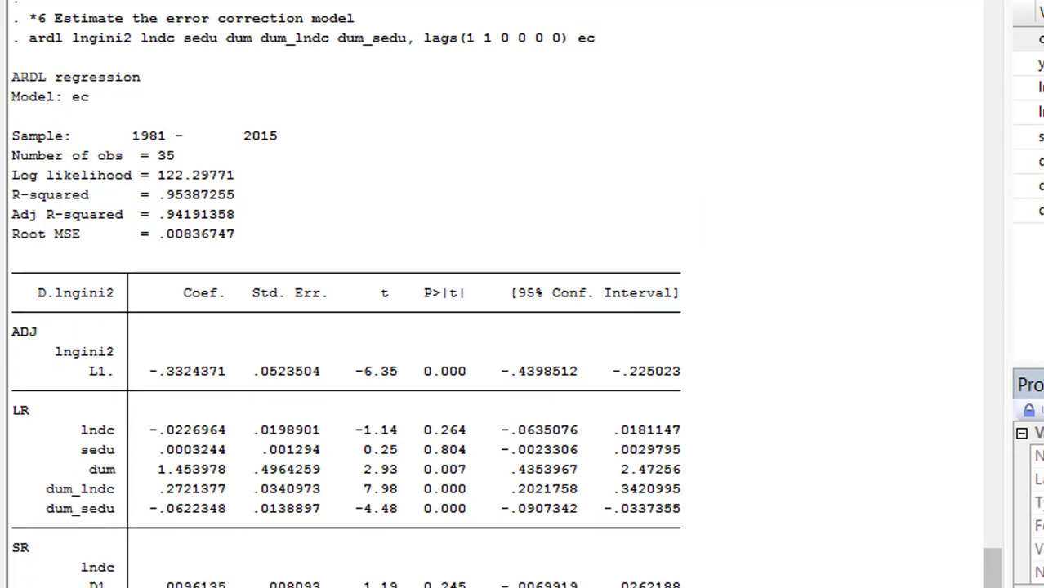
click(994, 0)
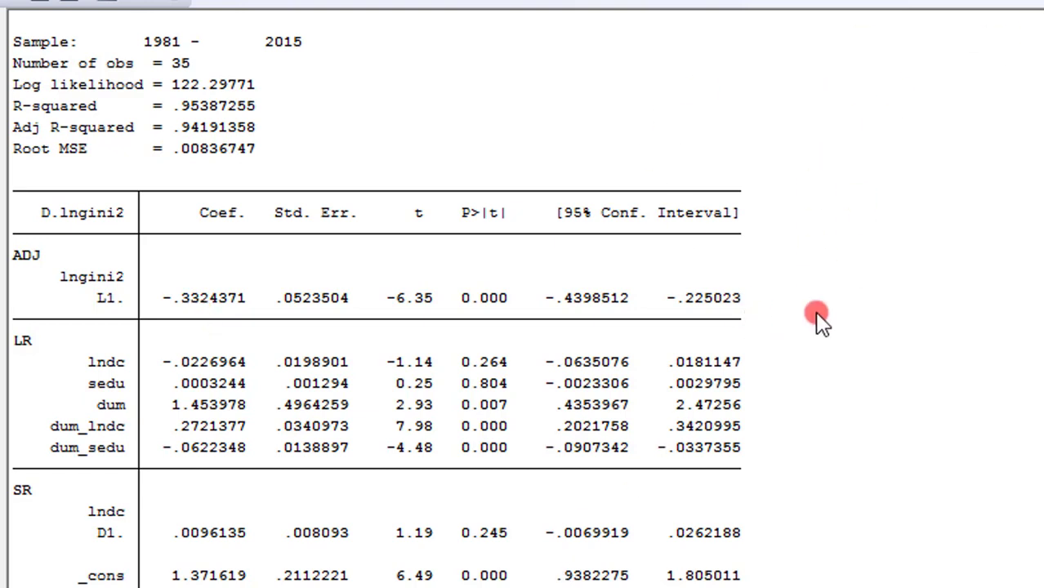
scroll(742, 463, up, 2)
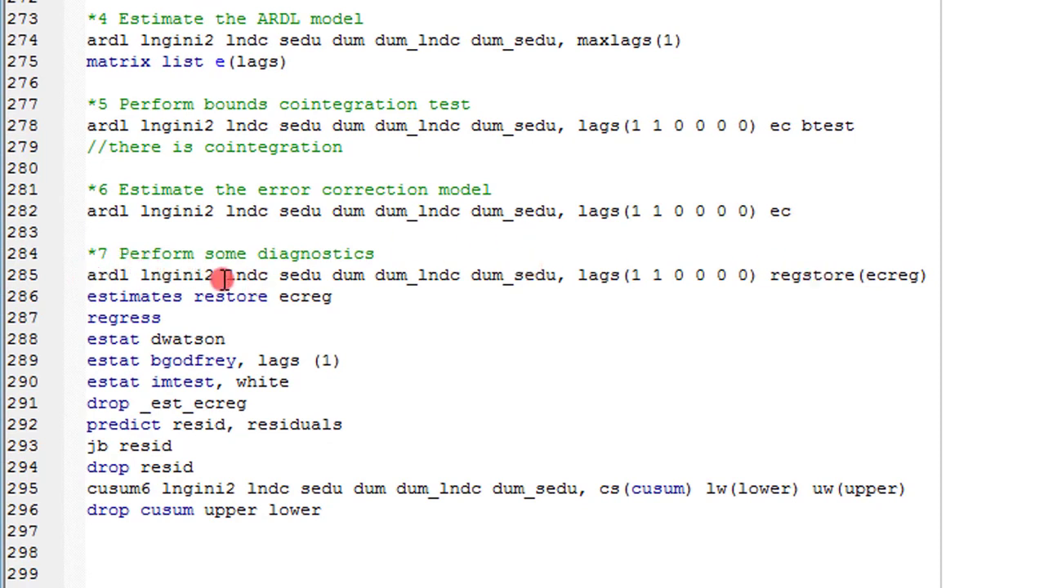
Highlight the dwatson and bgodfrey serial correlation commands, followed by the imtest, white command, in the do-file's diagnostics section
key(Up)
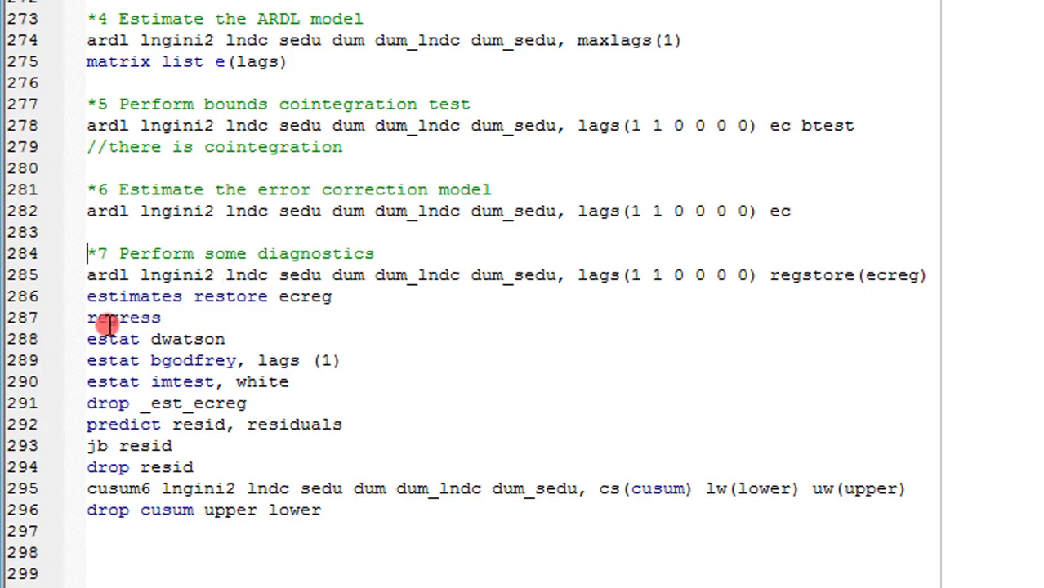
click(87, 341)
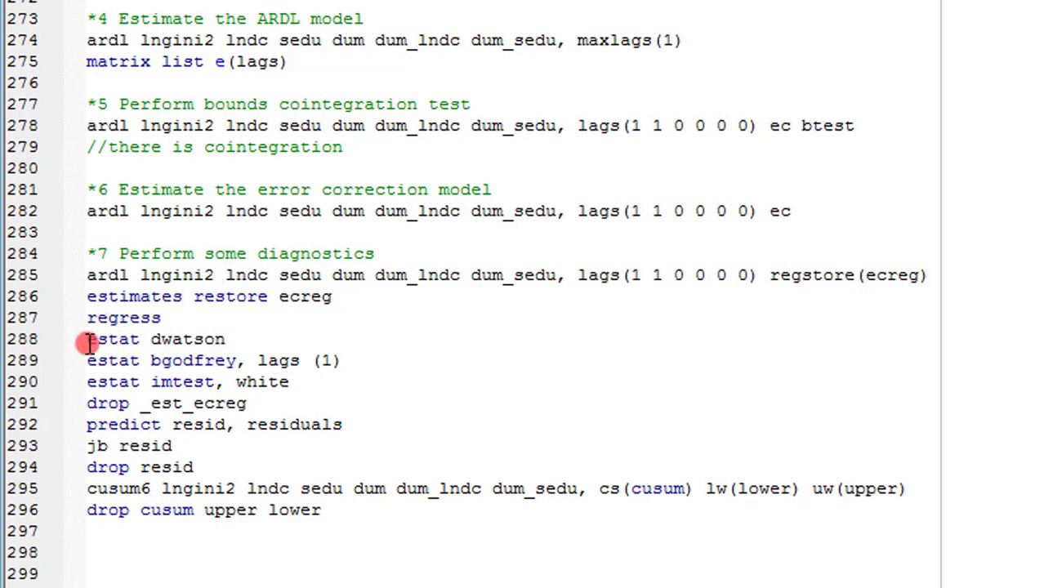
key(shift+Down)
key(shift+Down)
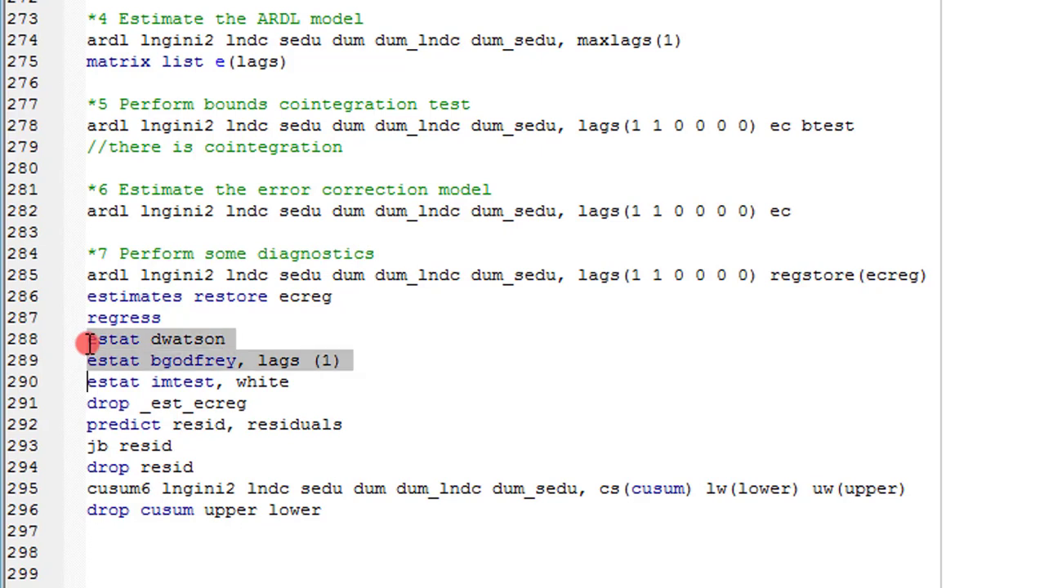
key(Down)
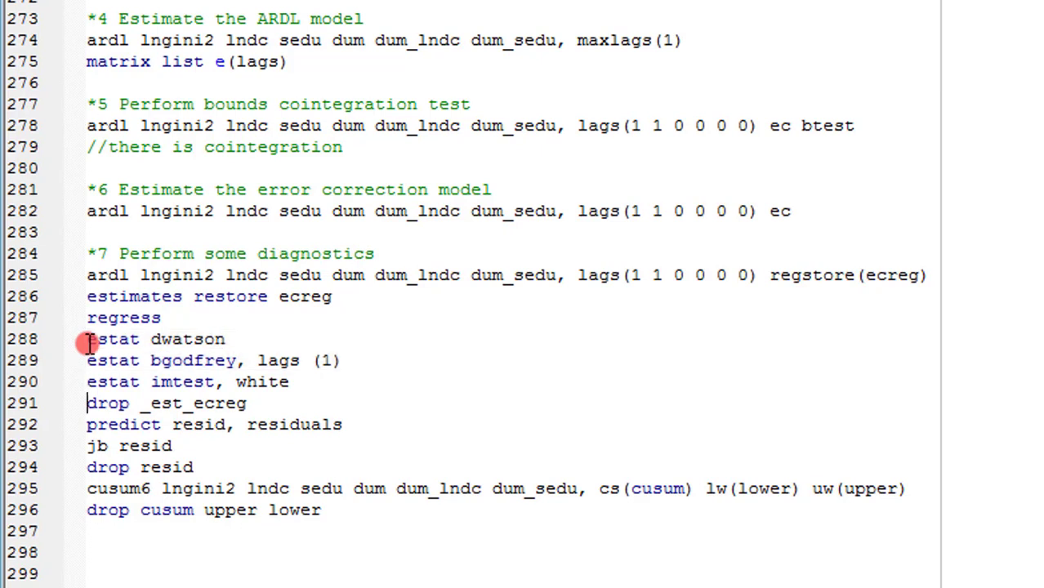
key(Up)
key(shift+Down)
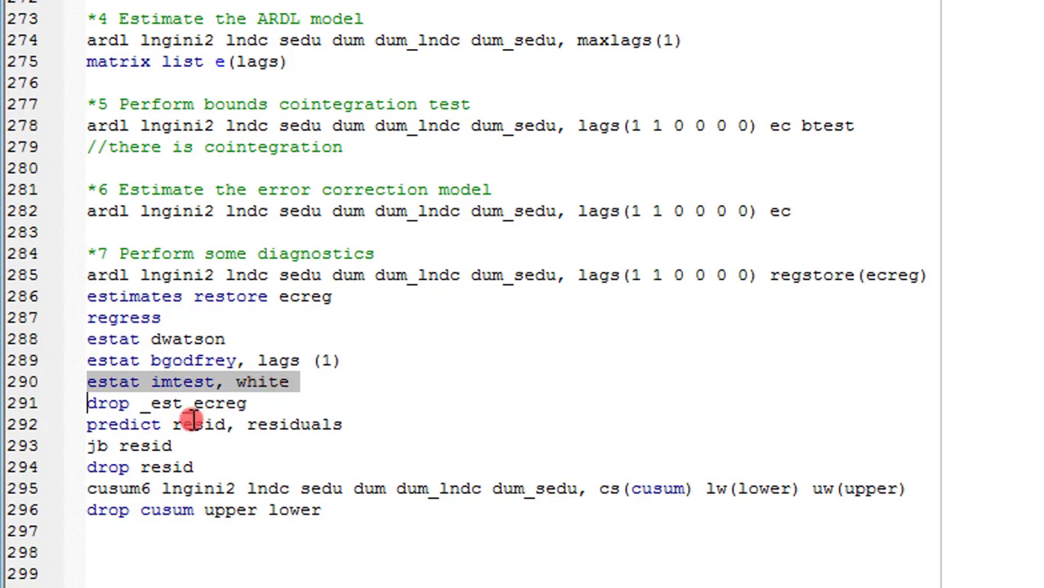
Highlight the jb resid normality command and the cusum6 stability command in the diagnostics section
click(88, 445)
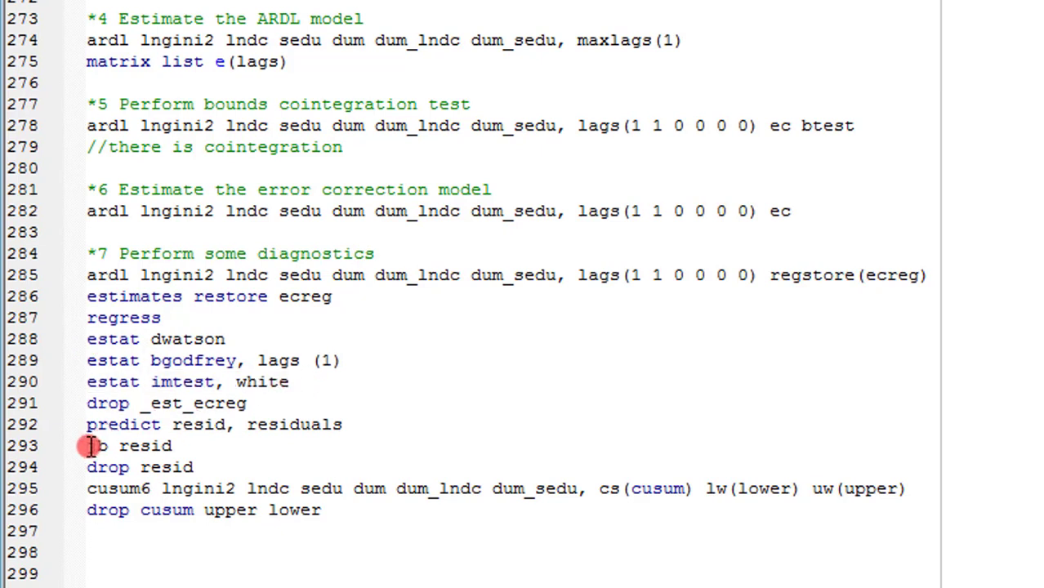
key(shift+Down)
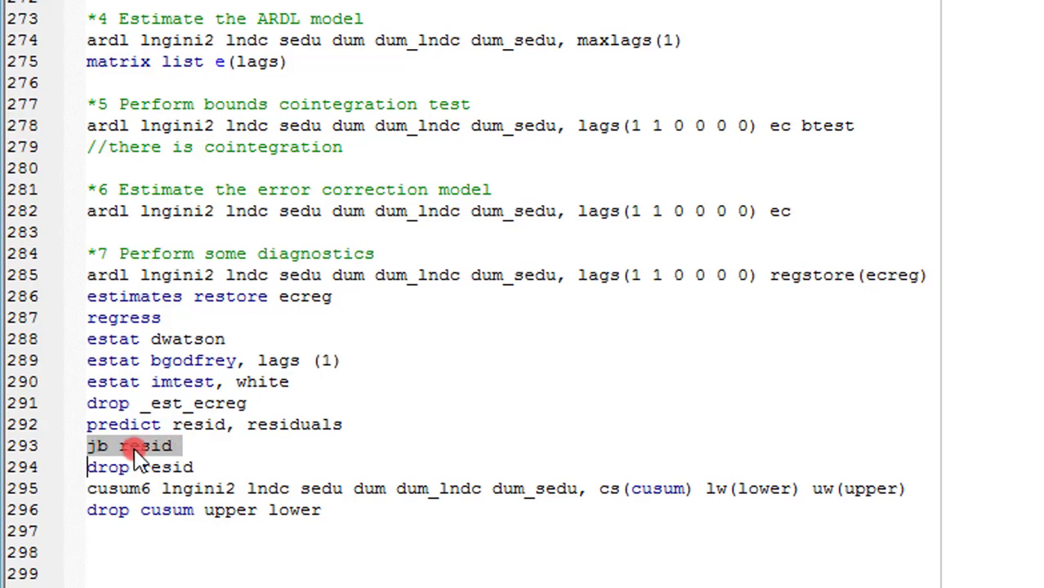
click(88, 488)
key(shift+Down)
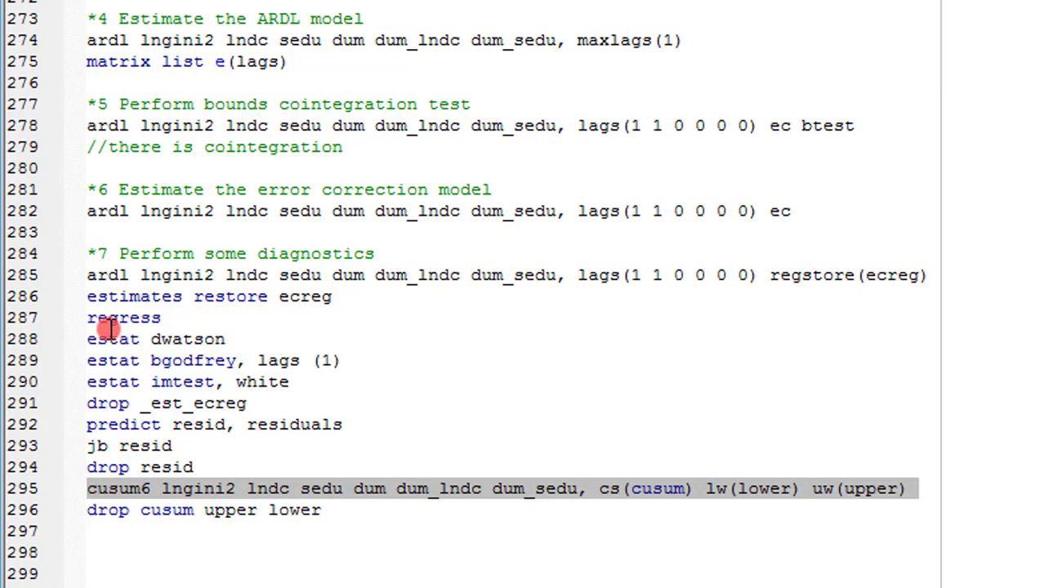
Run the whole "*7 Perform some diagnostics" block of the do-file, from its heading through drop cusum upper lower
click(95, 253)
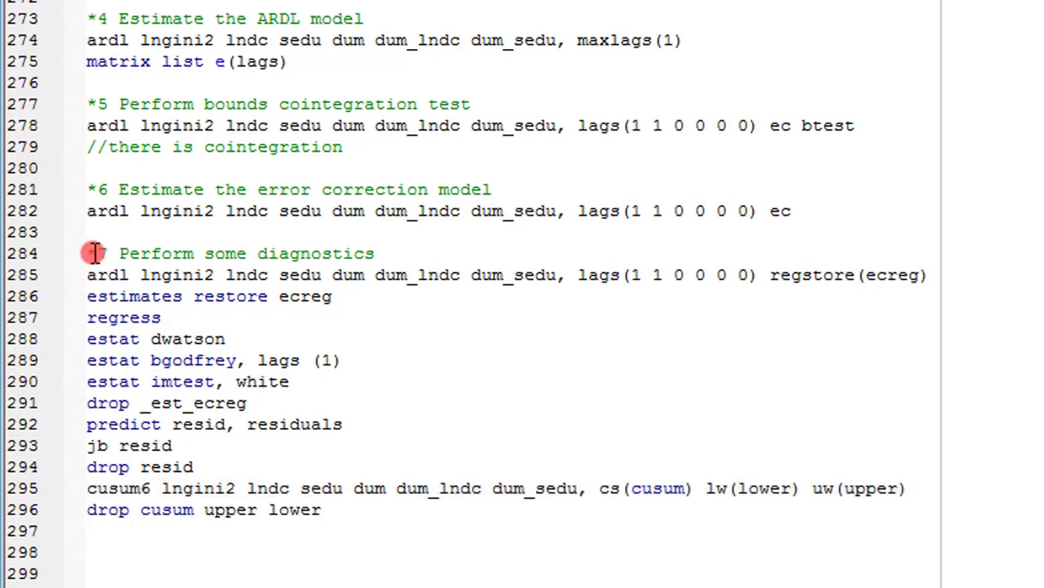
key(shift+Down)
key(shift+Down)
key(shift+Down)
key(shift+Down)
key(shift+Down)
key(shift+Down)
key(shift+Down)
key(shift+Down)
key(shift+Down)
key(shift+Down)
key(shift+Down)
key(shift+Down)
key(shift+Down)
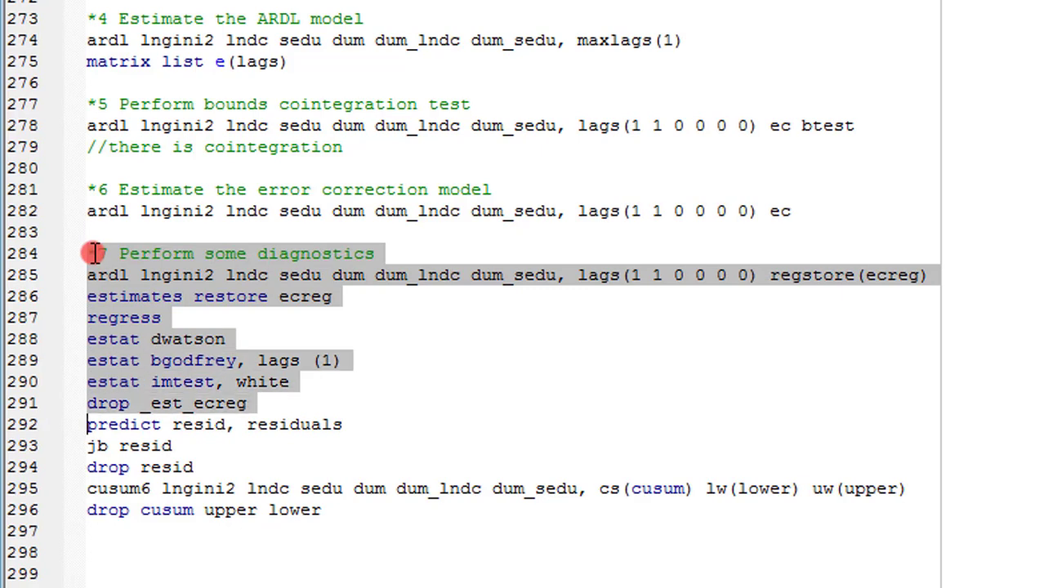
key(ctrl+d)
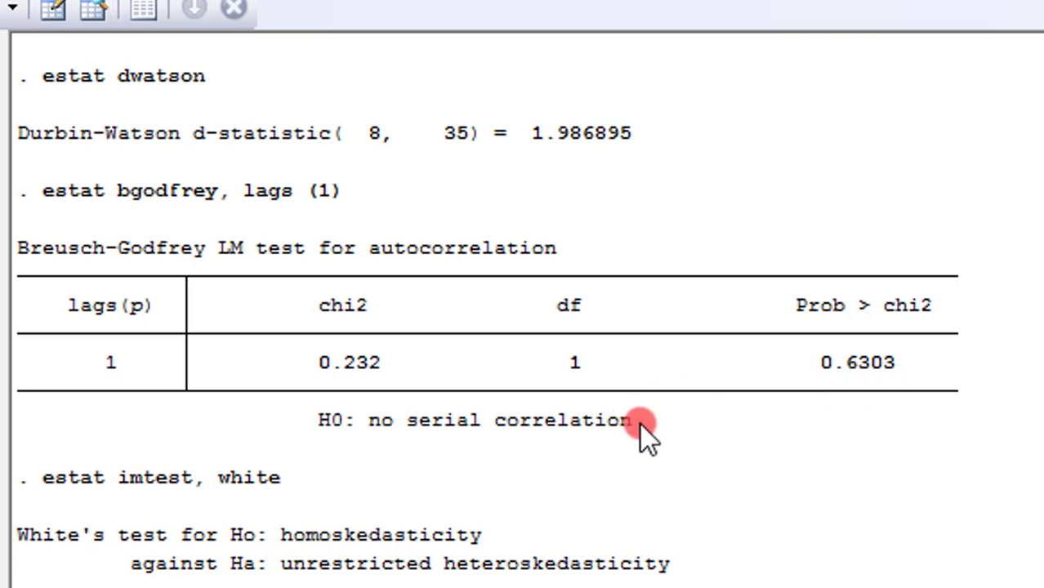
Examine the serial correlation, White and Jarque-Bera test results, and bring up the CUSUM graph
scroll(639, 421, down, 1)
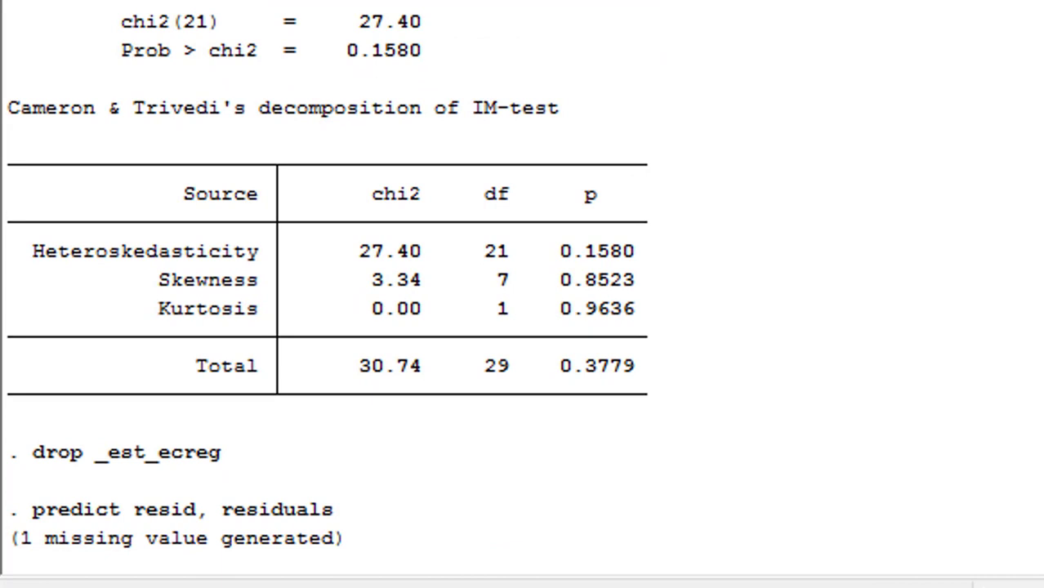
scroll(523, 294, down, 5)
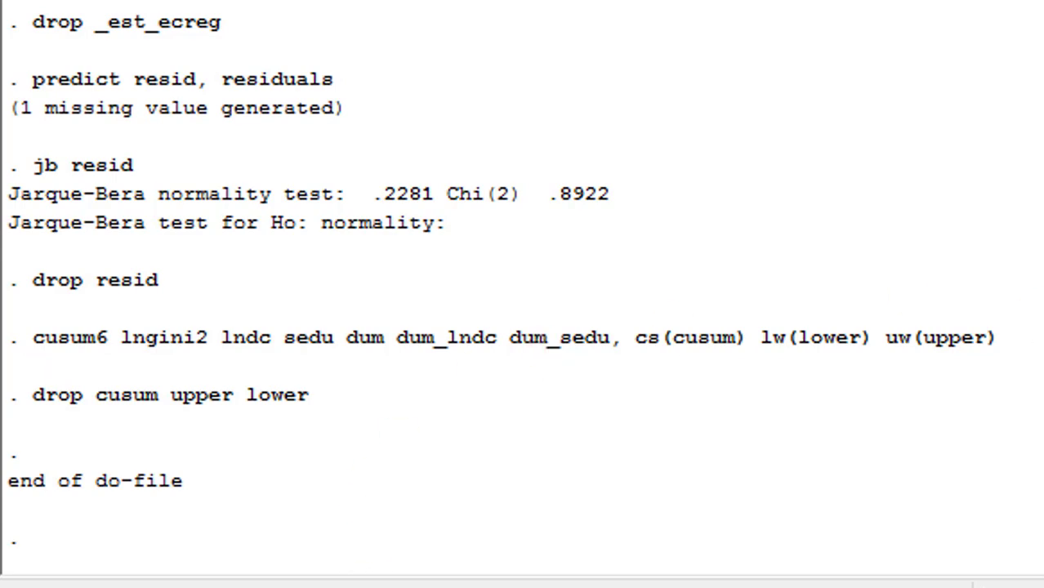
mouse_move(477, 586)
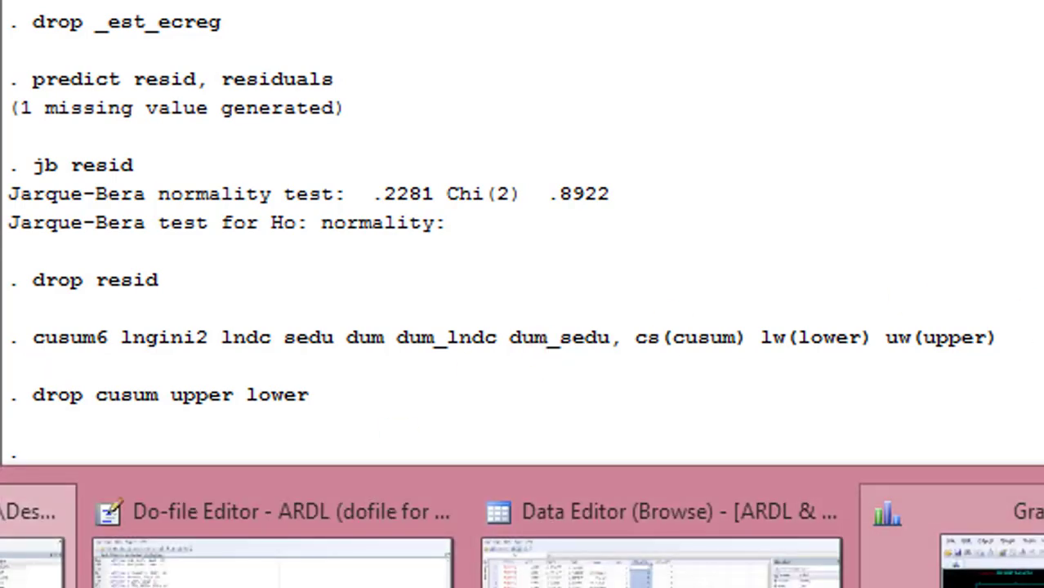
click(1013, 572)
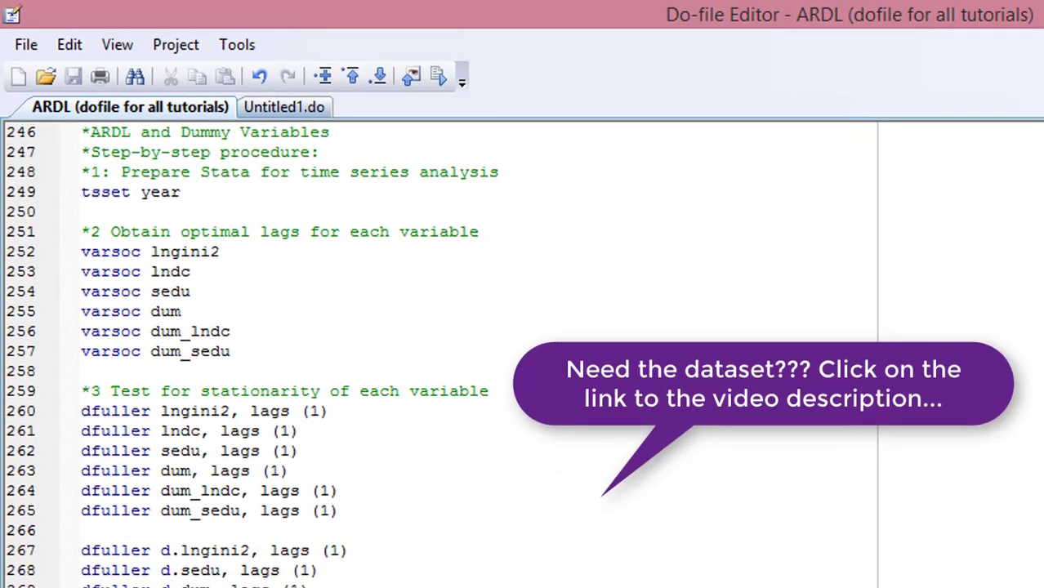
Review the do-file's step-by-step procedure from the tsset command through the lag selection and stationarity commands
scroll(522, 354, up, 1)
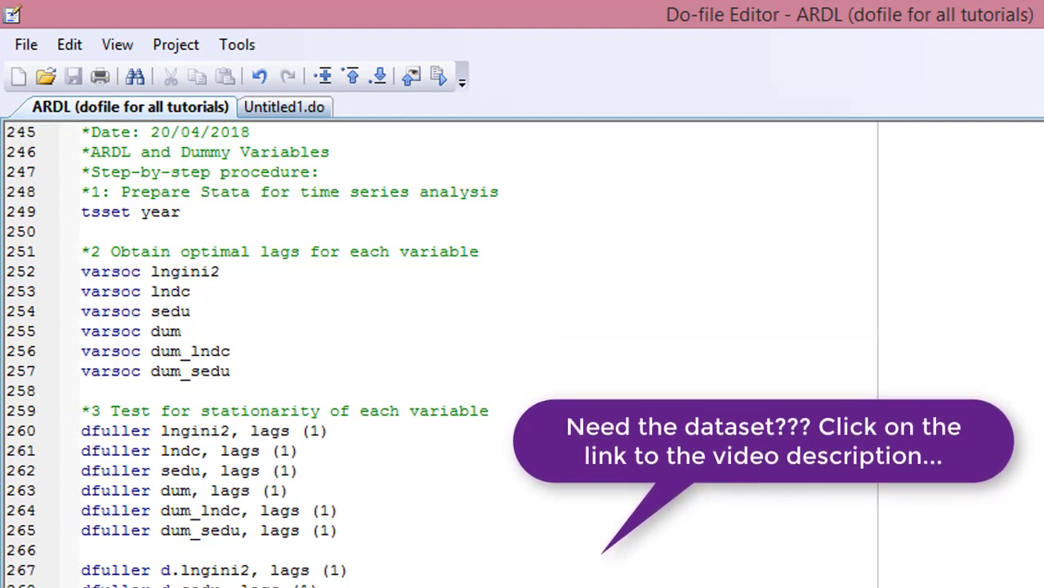
scroll(523, 355, down, 1)
scroll(441, 355, down, 1)
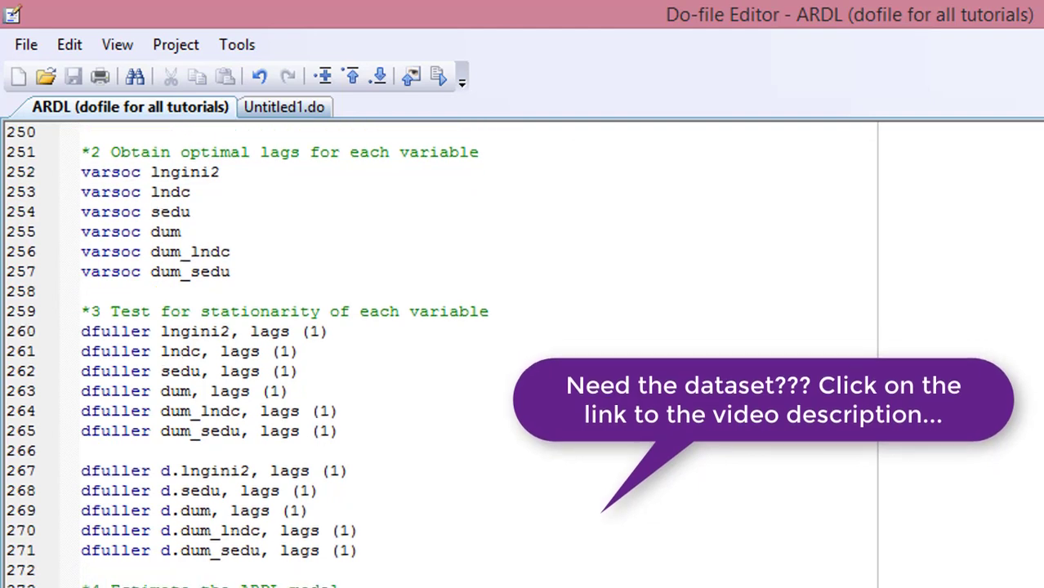